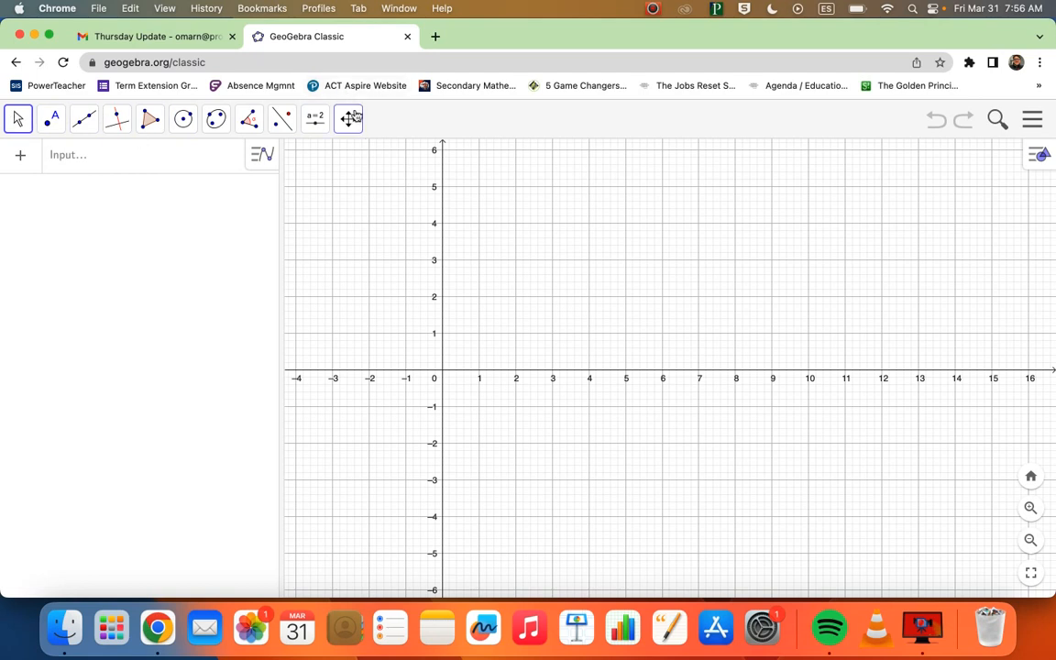
left_click(19, 120)
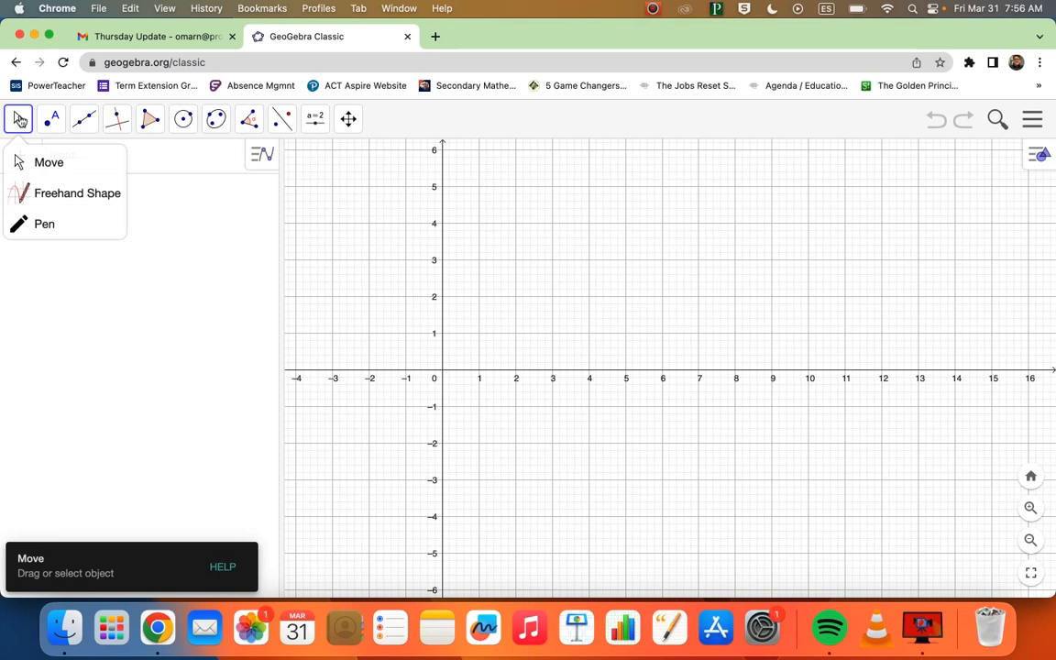
mouse_move(52, 120)
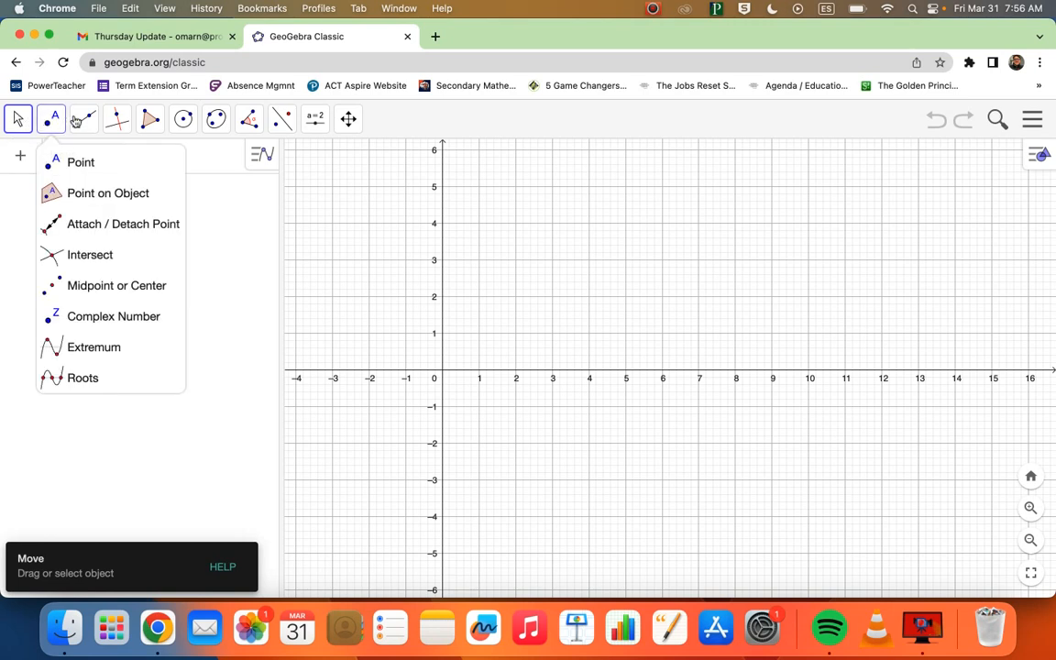
mouse_move(149, 123)
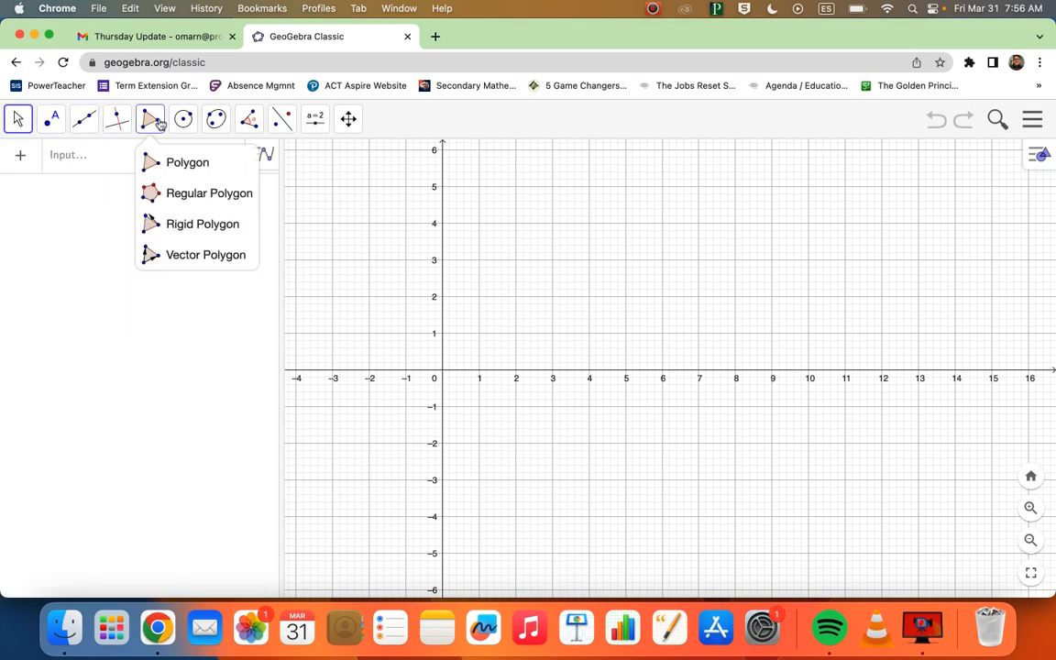
mouse_move(318, 125)
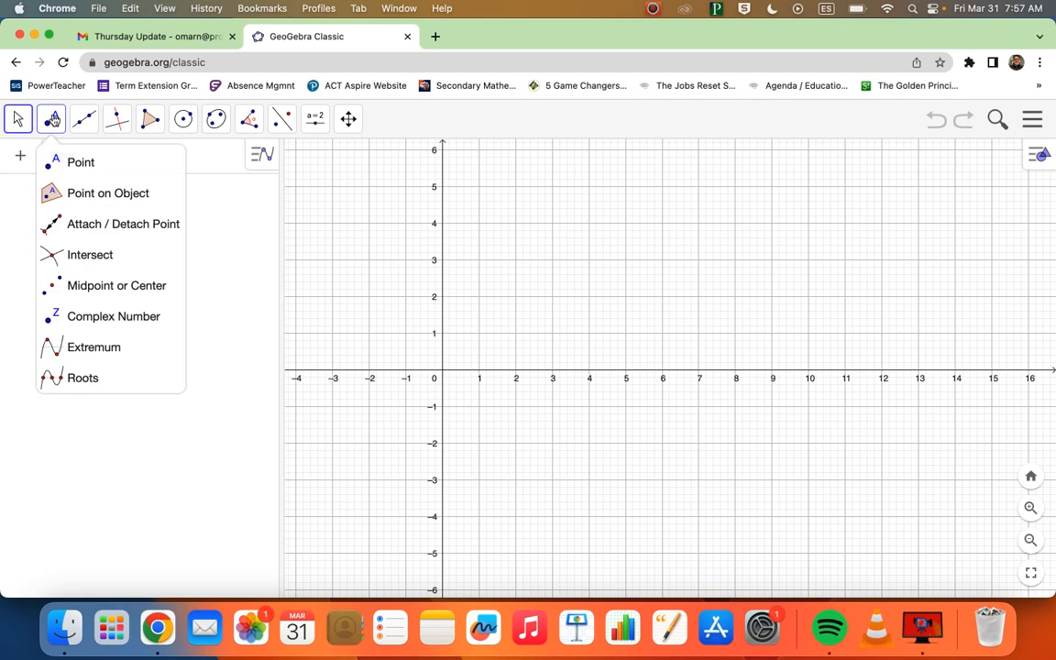
- Place four free points at about (2.44, 3.42), (10.38, 4.7), (3, -1) and (10, -3)
left_click(59, 164)
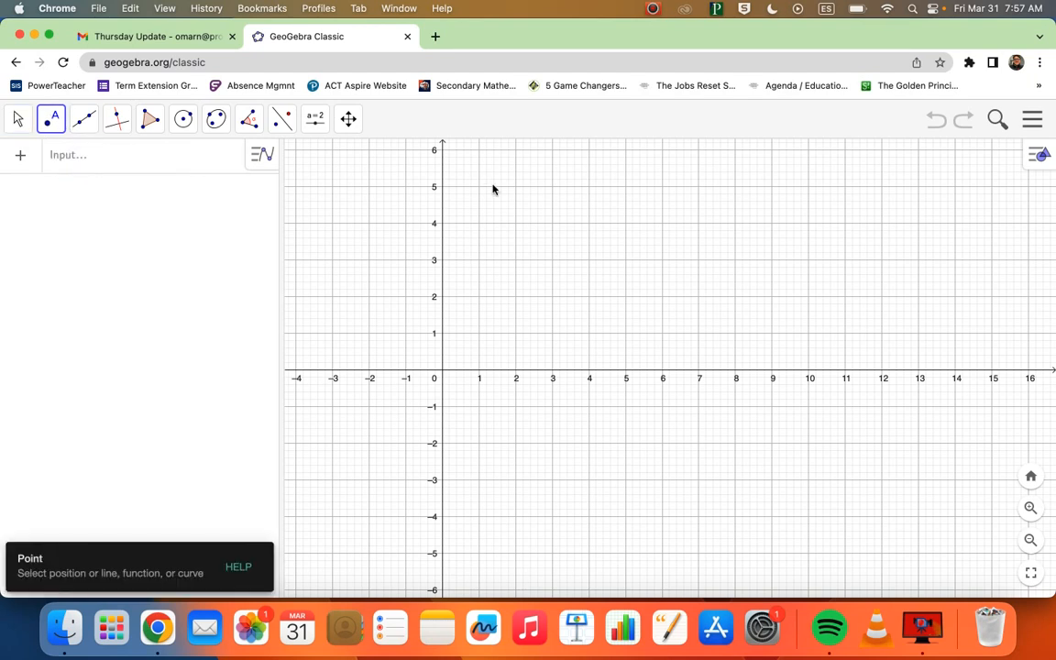
left_click(532, 244)
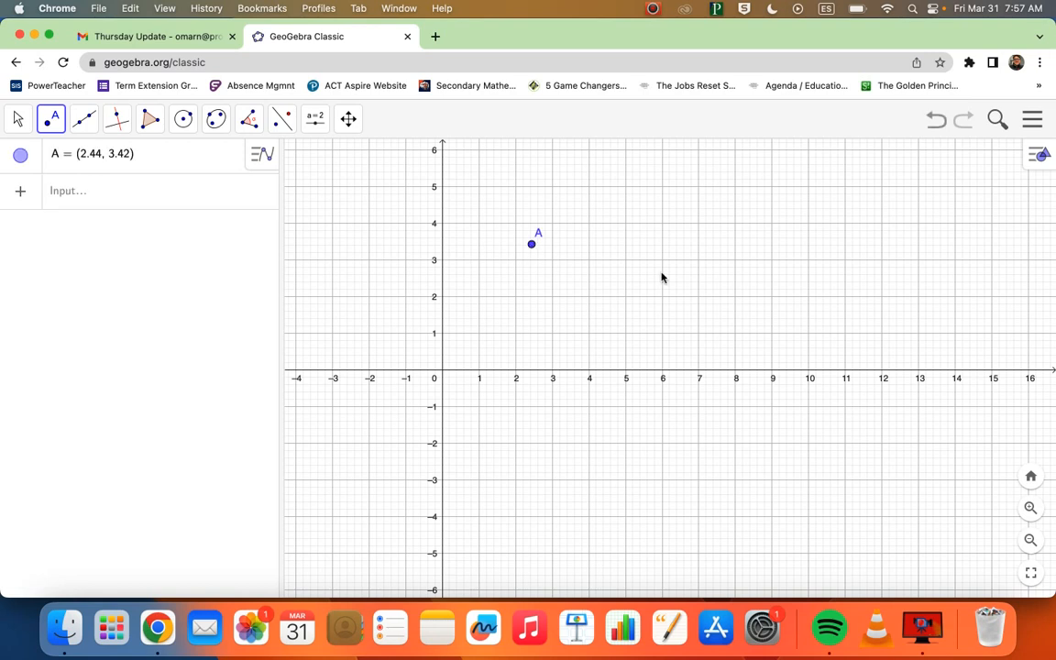
left_click(822, 199)
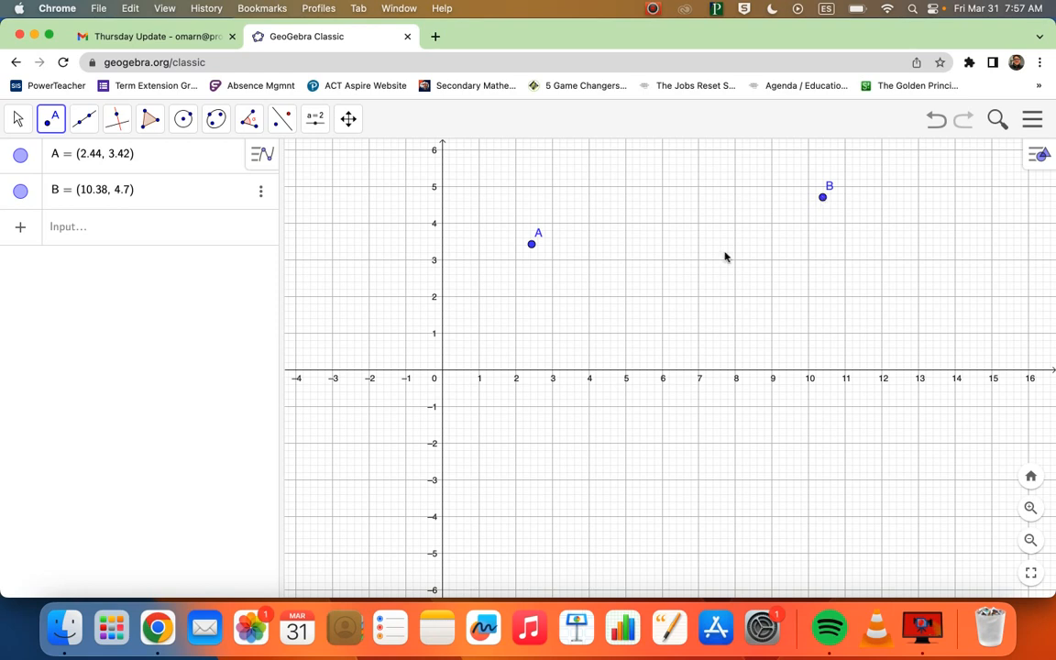
left_click(553, 409)
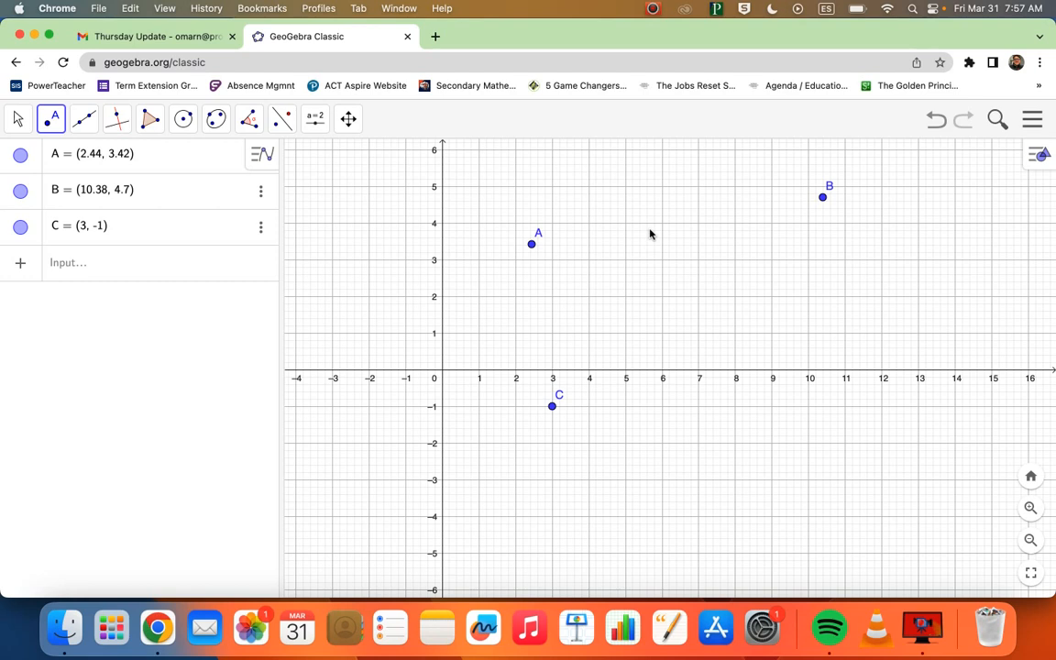
left_click(809, 480)
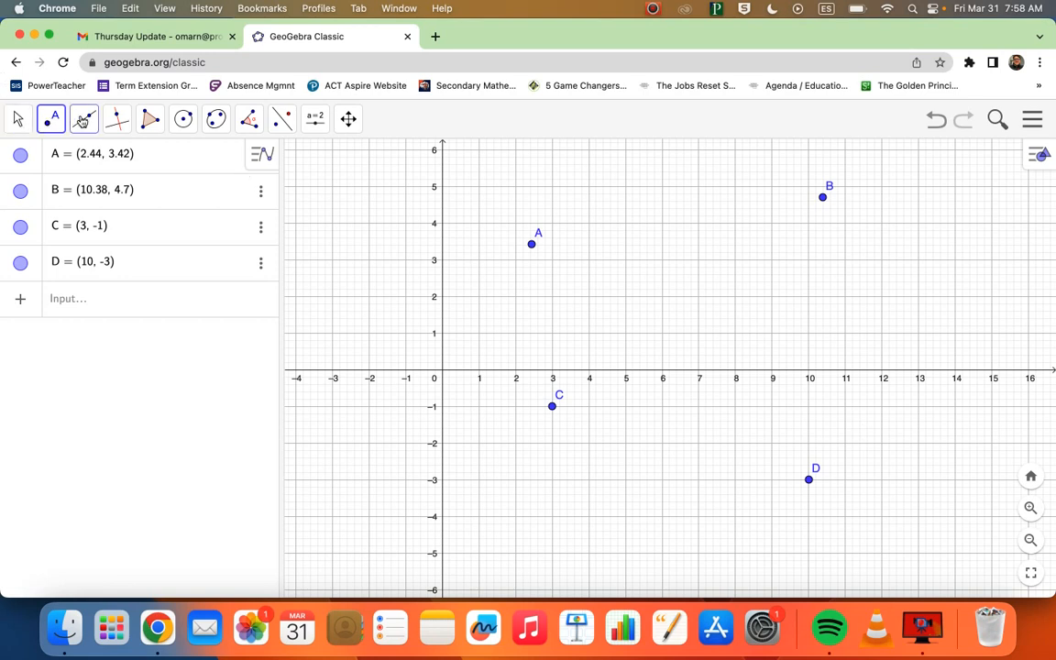
- Draw a line through two new points at about (-2.3, 1.38) and (13, 4)
left_click(82, 122)
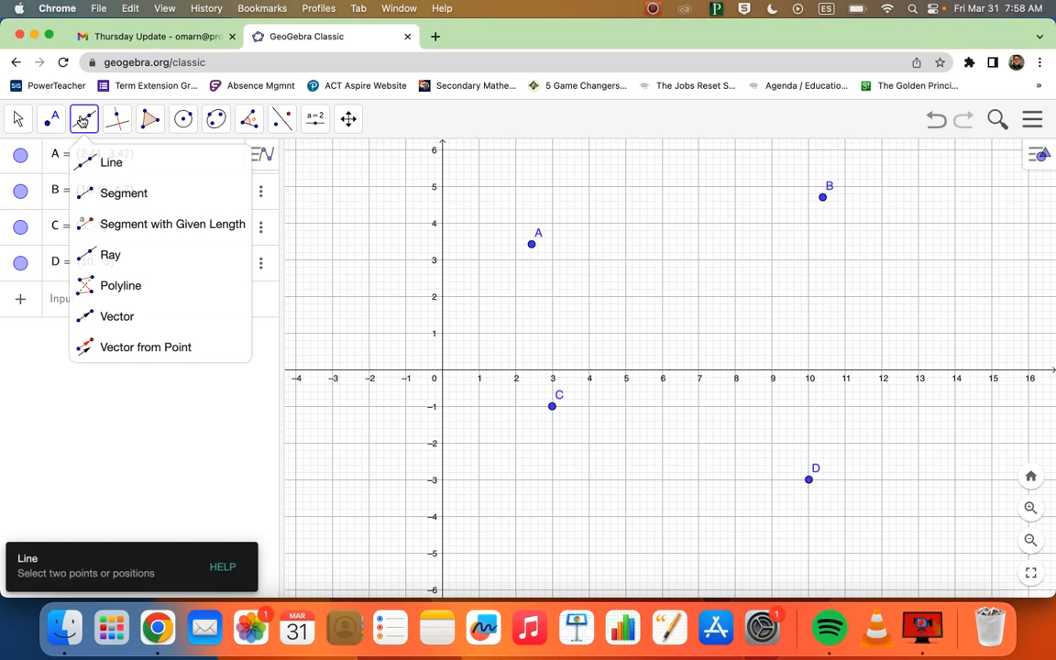
left_click(90, 164)
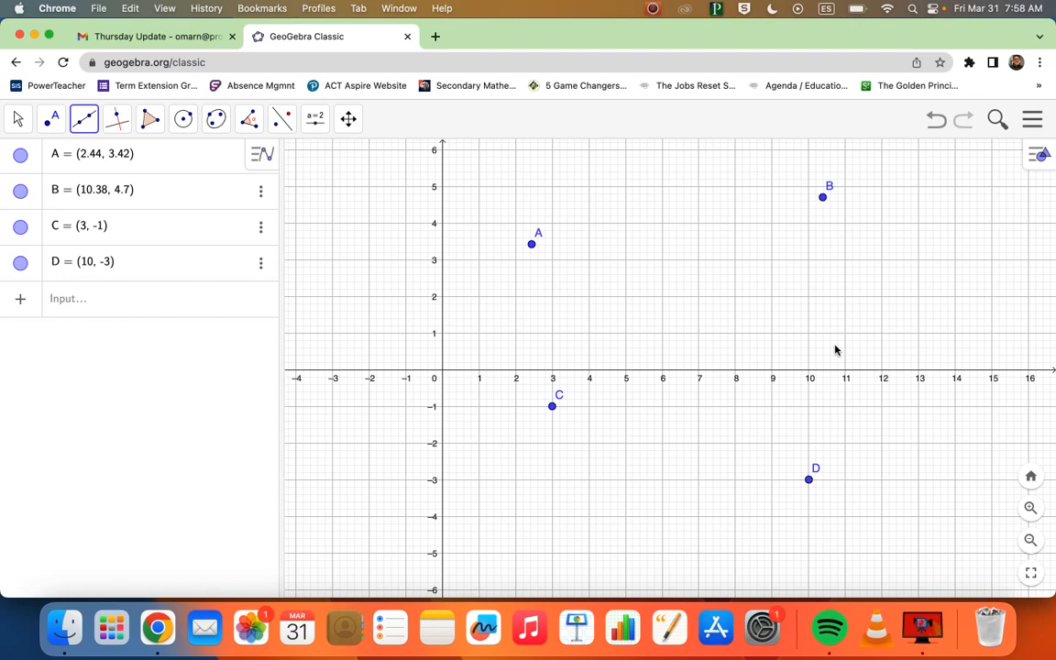
left_click(357, 319)
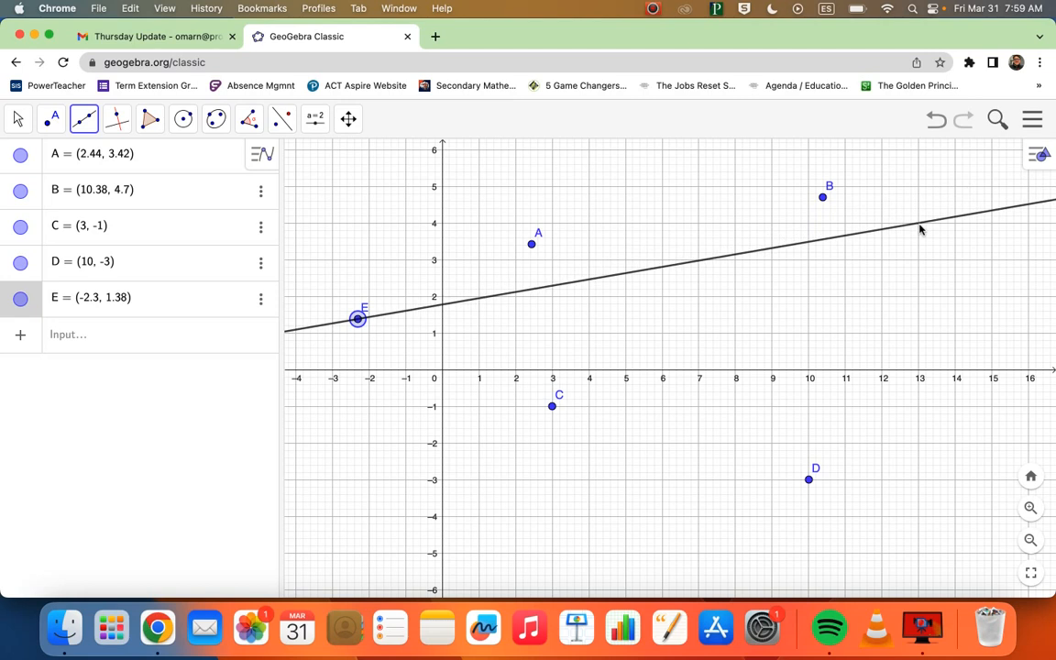
left_click(919, 223)
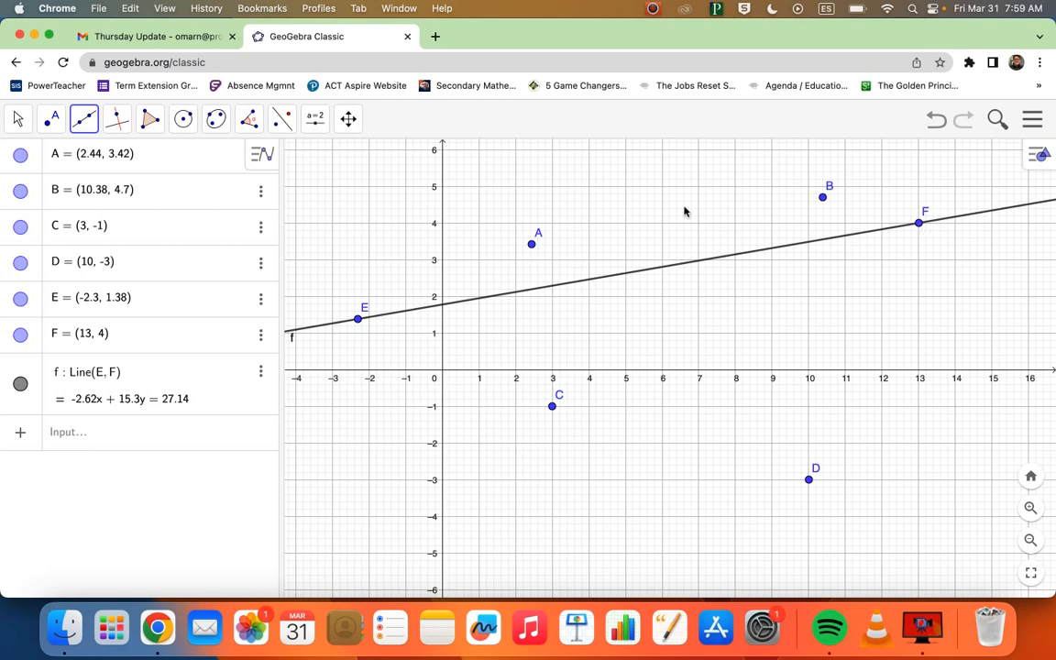
- Move the line's label f along the line towards point E using the Move tool
left_click(15, 122)
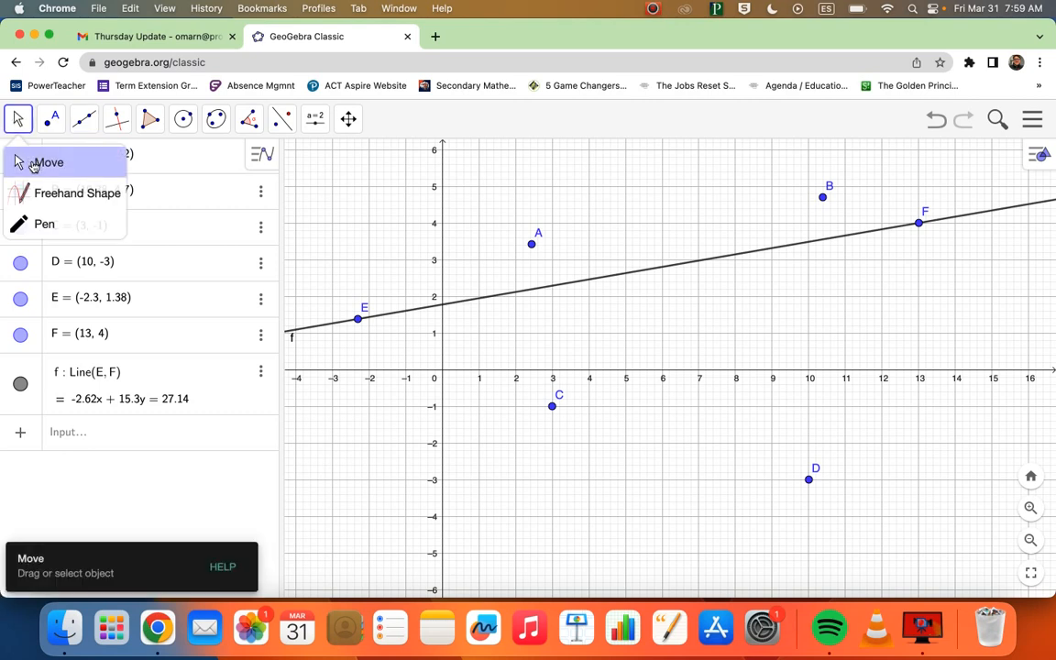
left_click(31, 163)
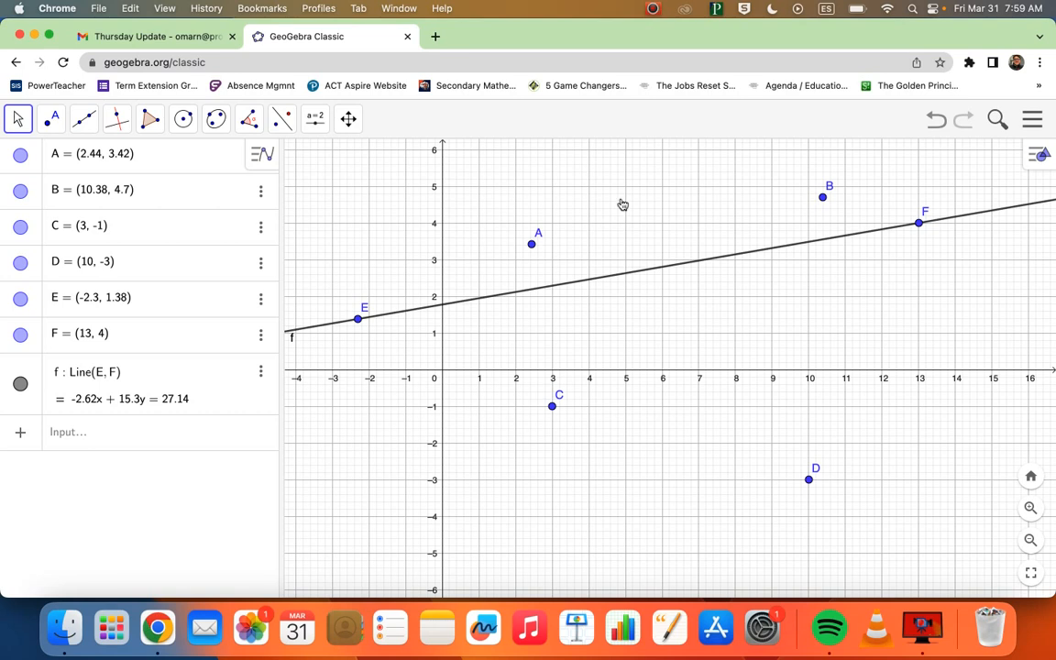
mouse_move(623, 205)
left_mouse_down()
mouse_move(668, 208)
mouse_move(660, 275)
mouse_move(625, 257)
mouse_move(650, 220)
mouse_move(599, 198)
mouse_move(608, 200)
left_mouse_up()
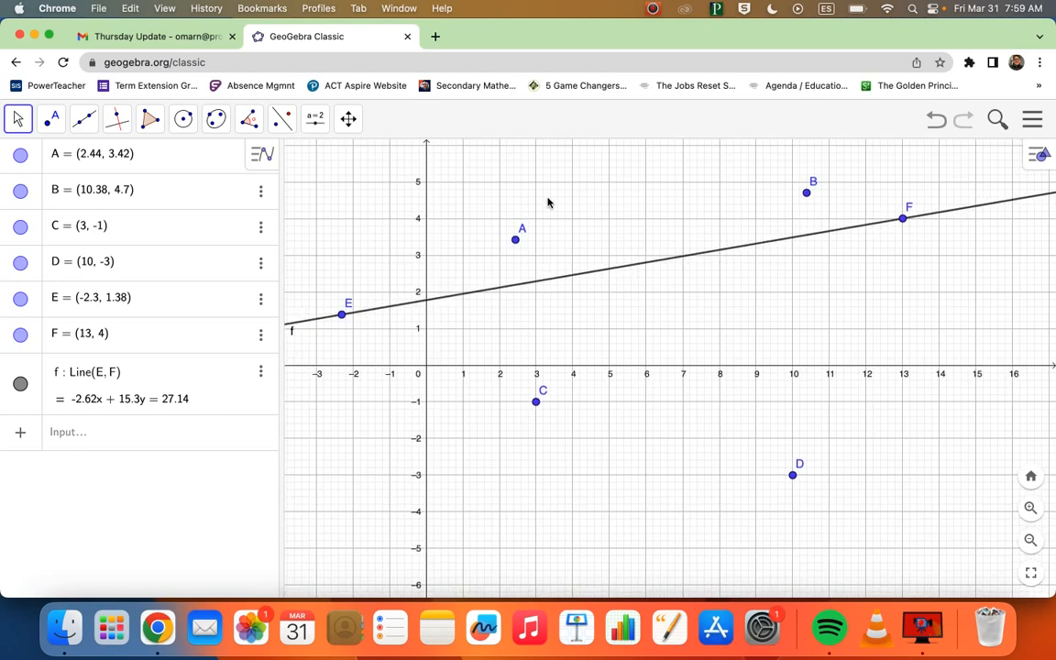
left_click_drag(525, 190, 601, 188)
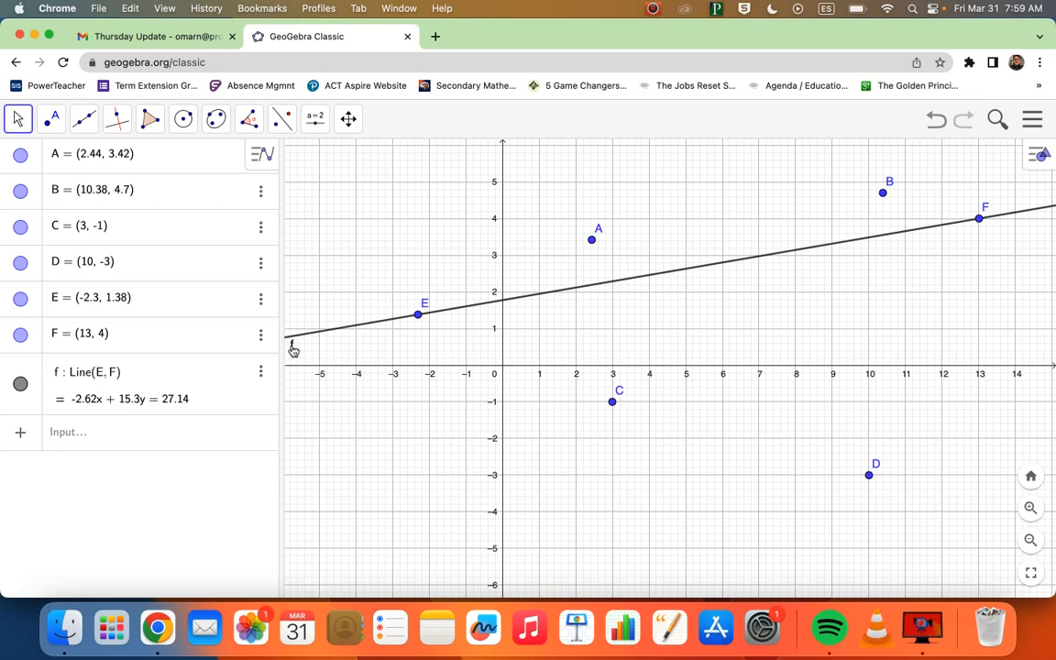
left_click_drag(294, 351, 355, 347)
left_click(18, 118)
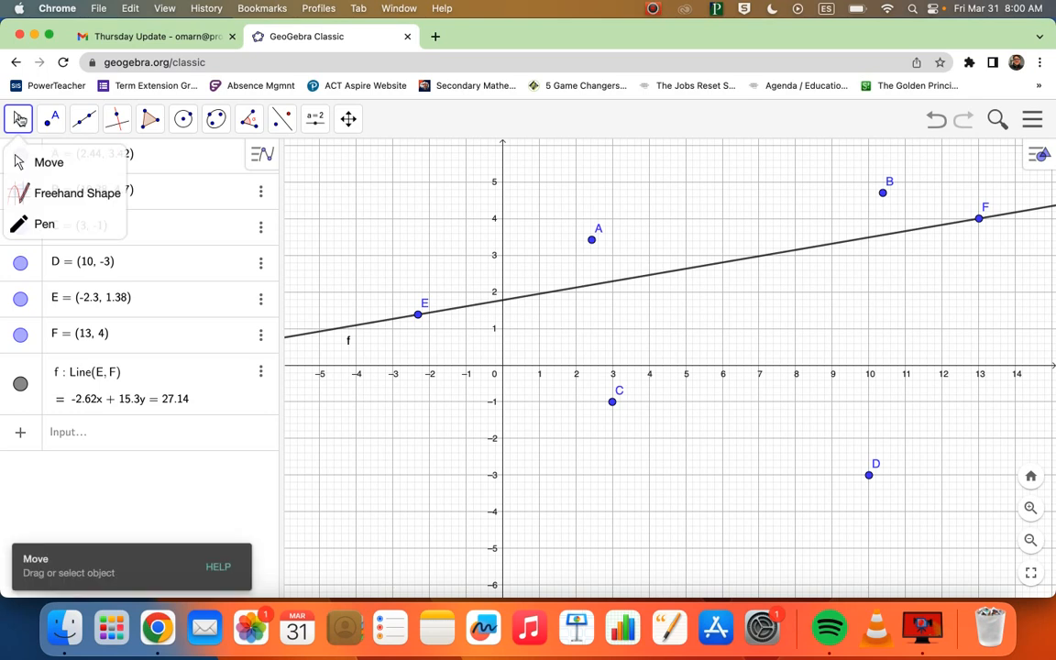
left_click(34, 163)
left_click_drag(677, 314, 512, 214)
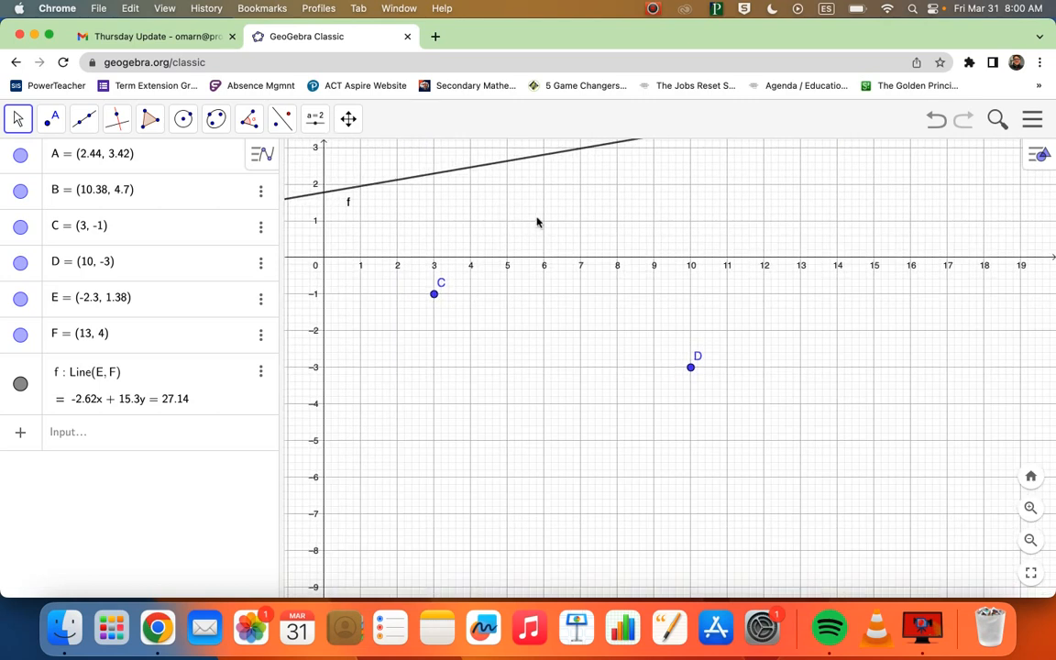
left_click_drag(523, 217, 667, 358)
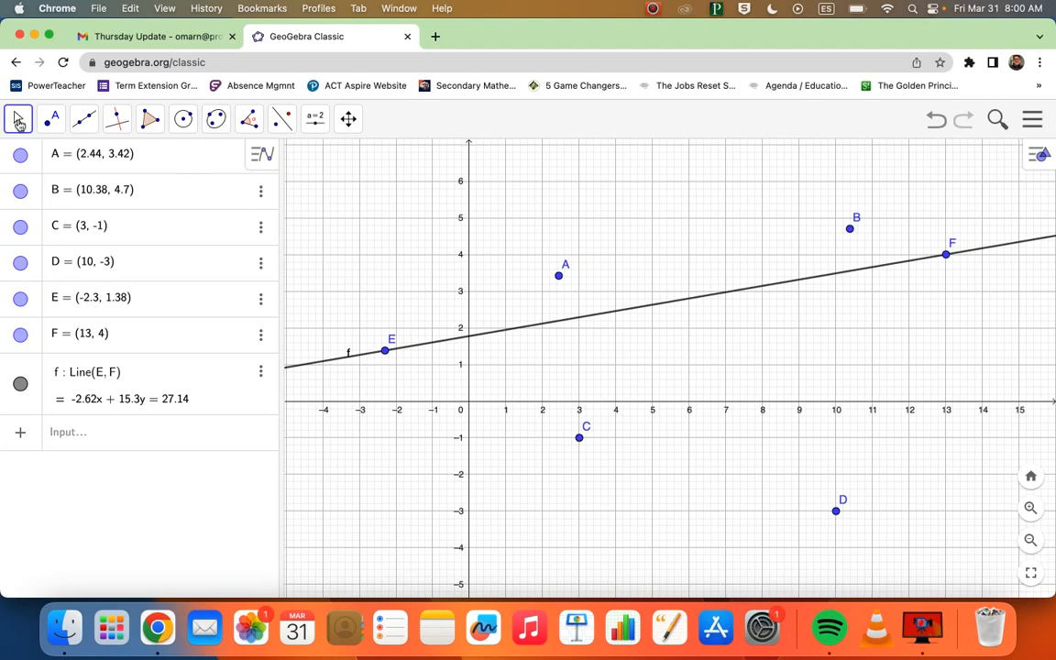
- Draw a closed parallelogram with the Polygon tool, with vertices at (-3, -2), (7, -2), (9, 3) and (-1, 3)
left_click(152, 122)
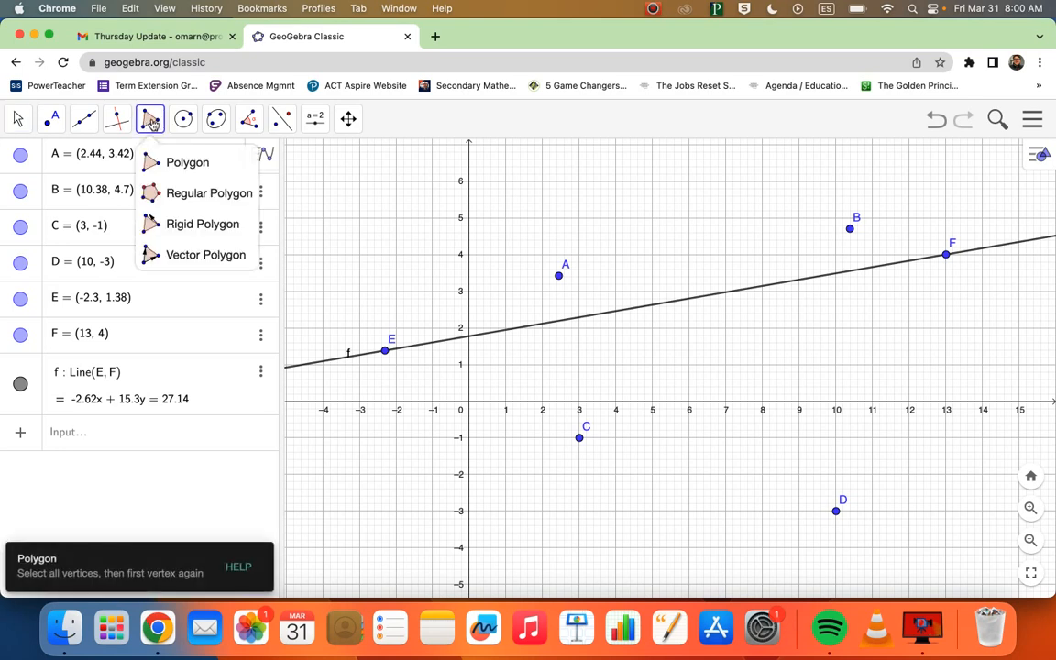
left_click(150, 164)
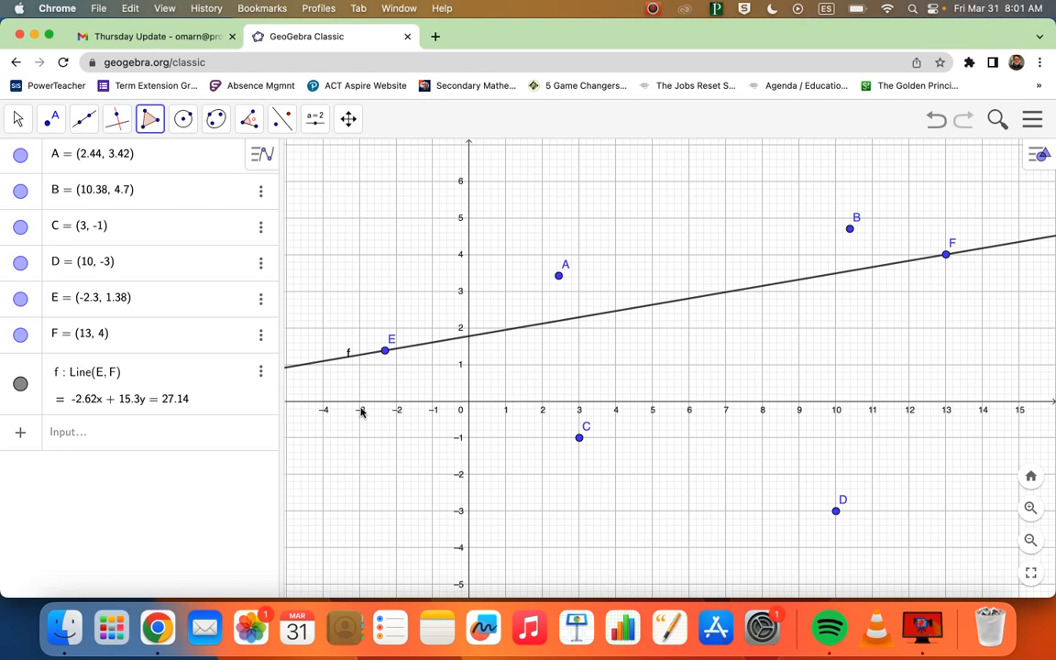
left_click(359, 475)
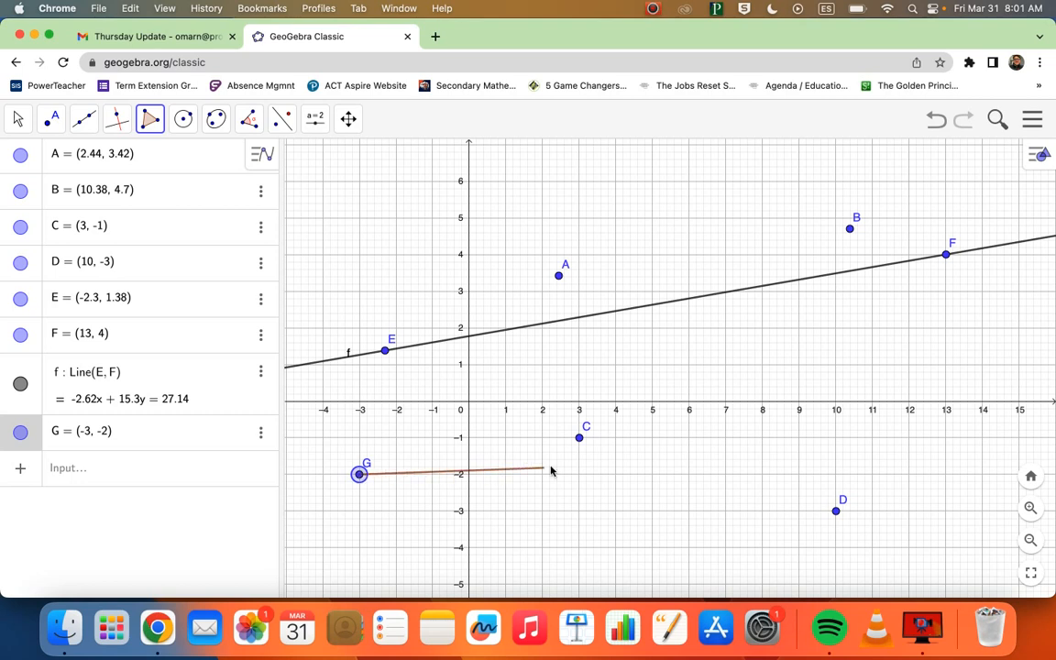
left_click(726, 475)
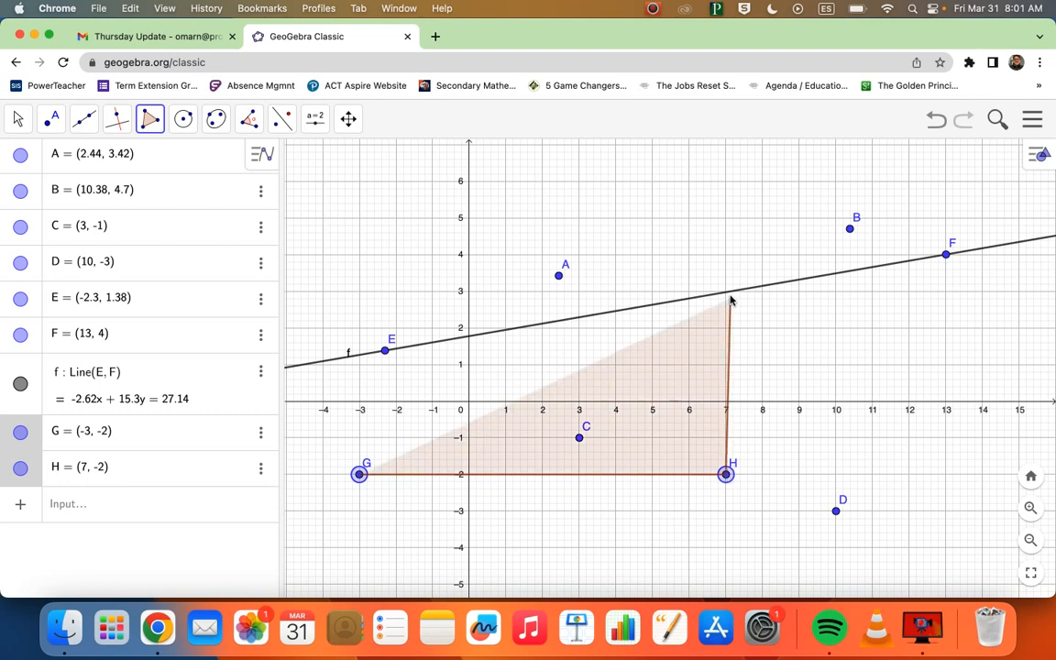
left_click(800, 294)
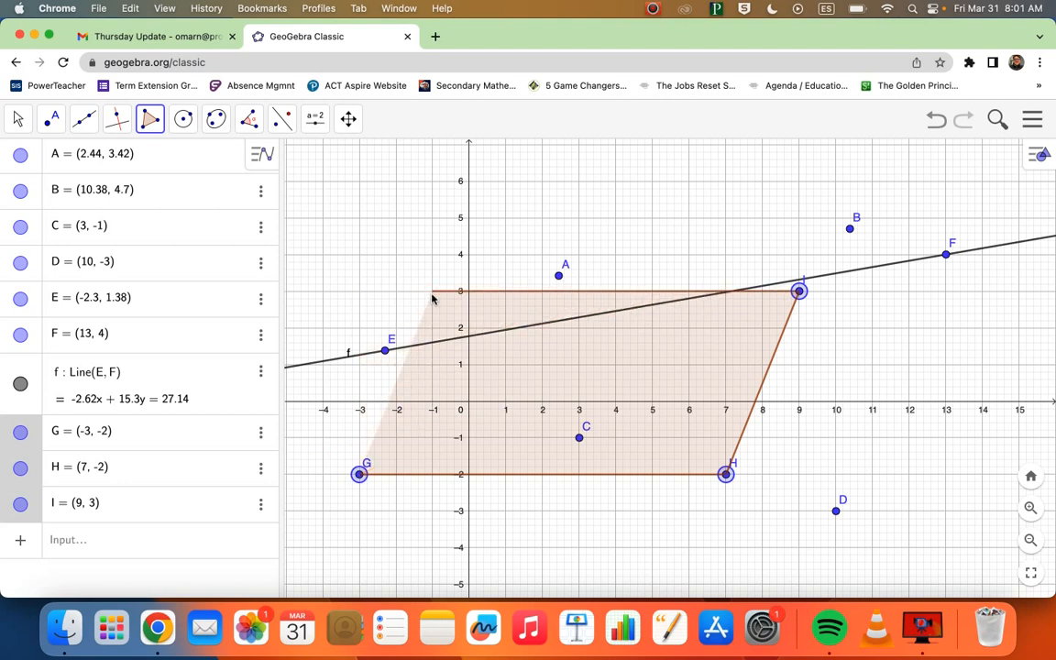
left_click(432, 291)
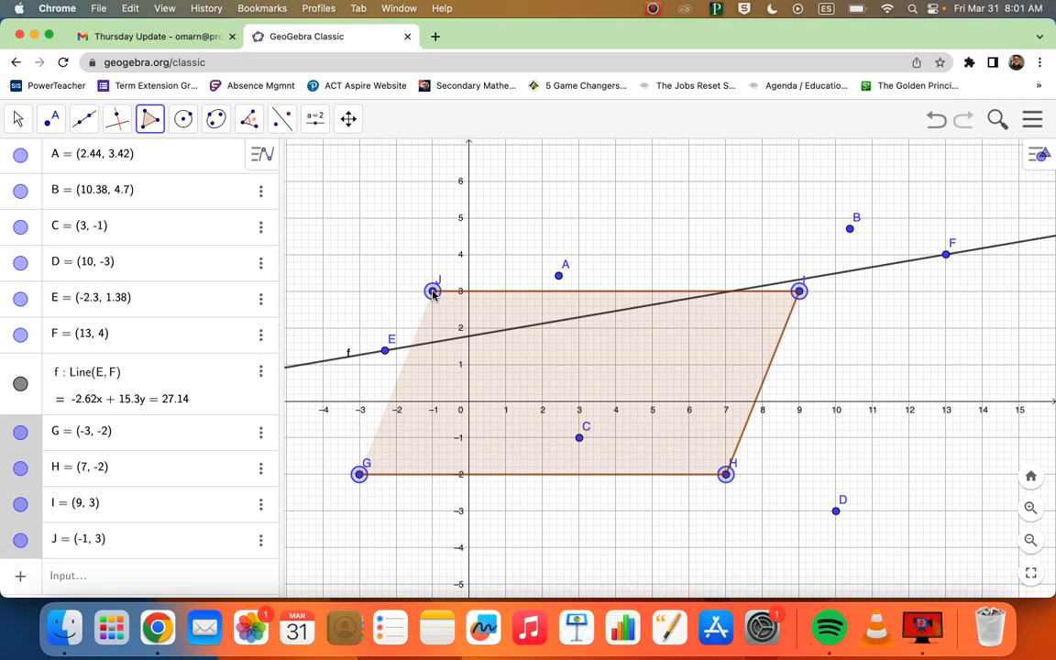
left_click(360, 475)
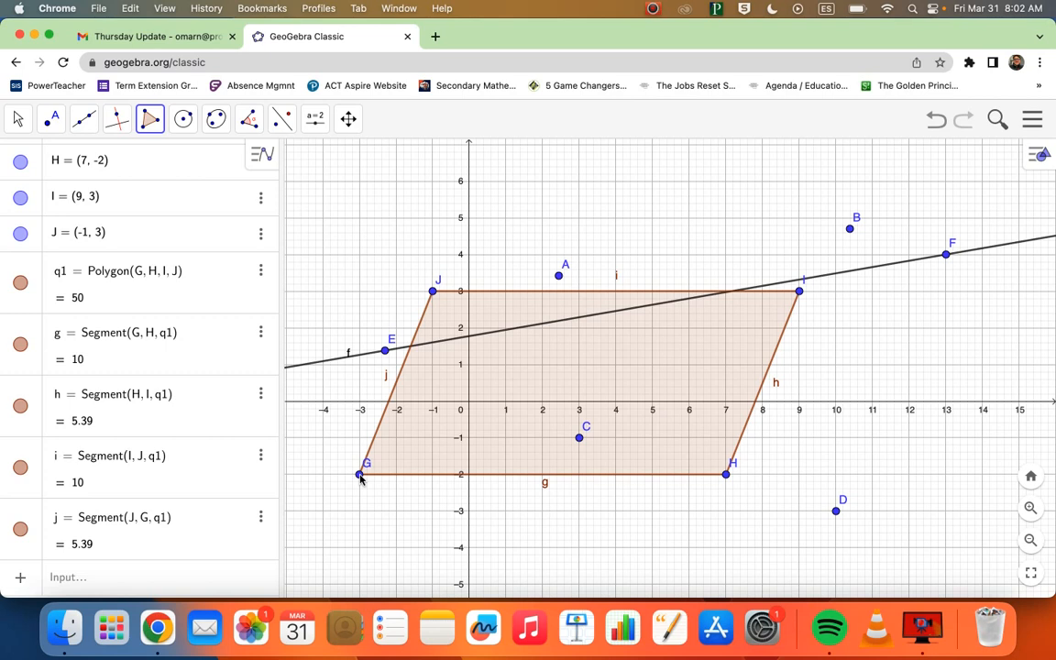
left_click(618, 282)
key("Escape")
left_click(619, 278)
key("Escape")
left_click(62, 276)
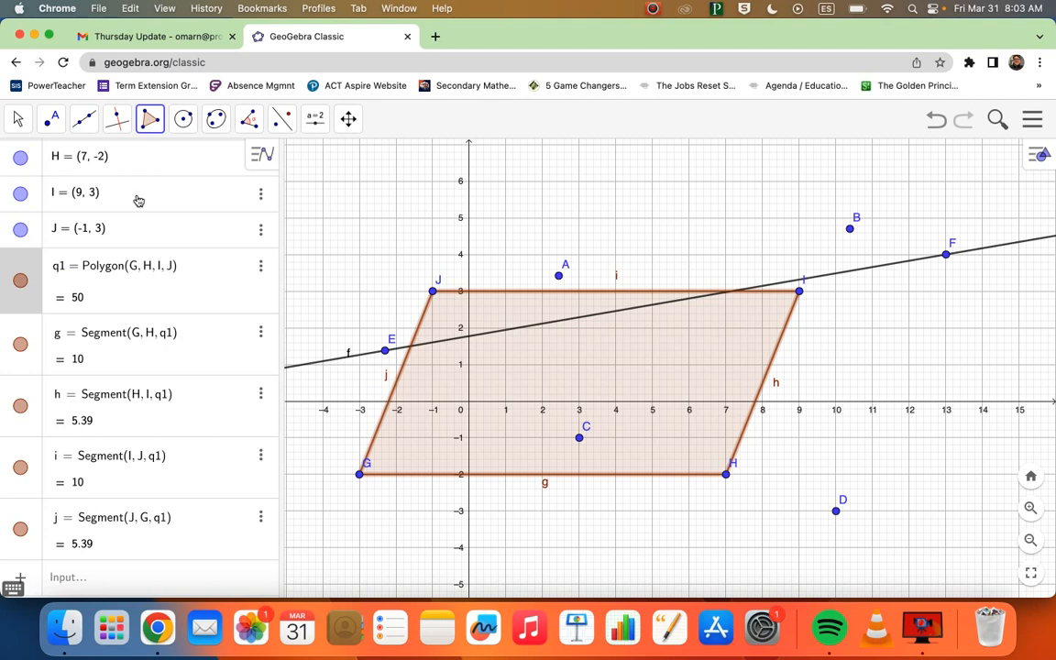
- Draw a ray above the parallelogram starting at (1, 6) and passing through about (6.48, 6.5)
left_click(84, 120)
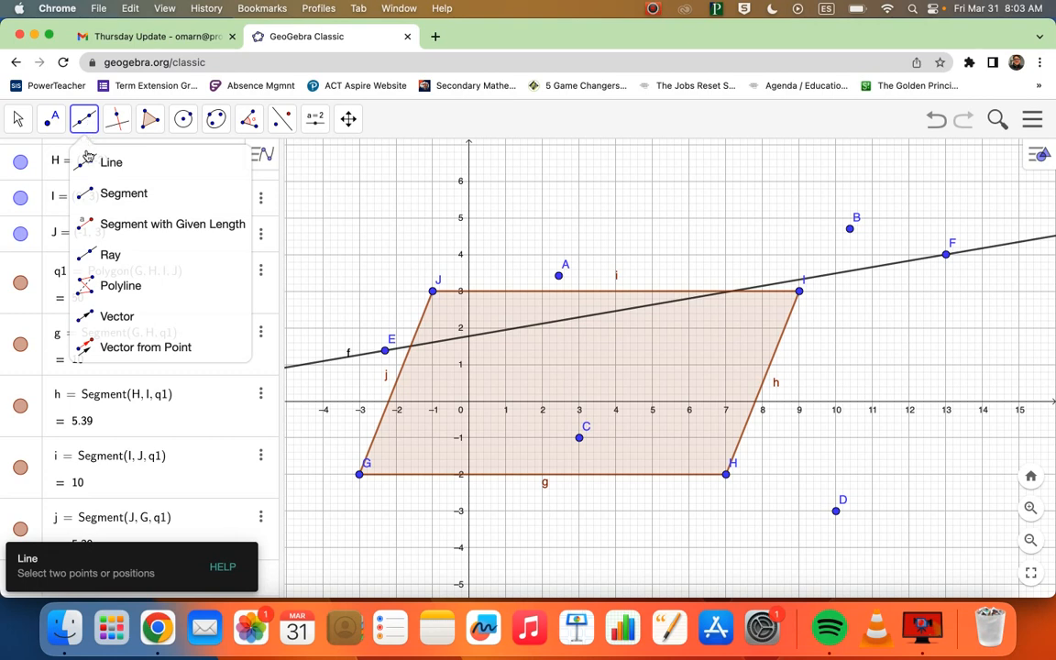
left_click(92, 262)
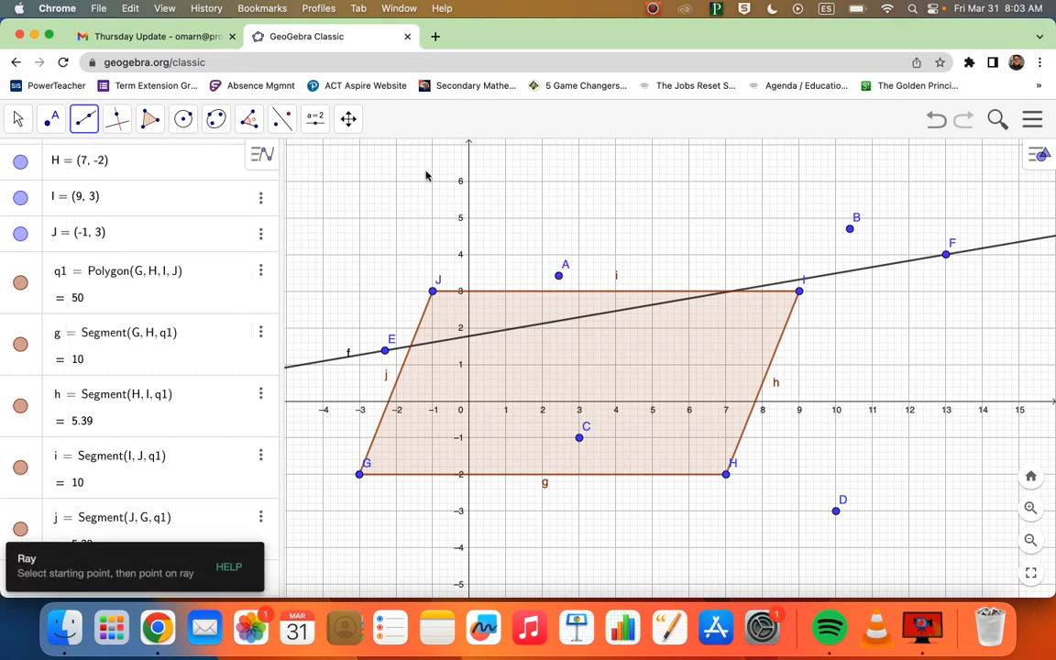
left_click(505, 181)
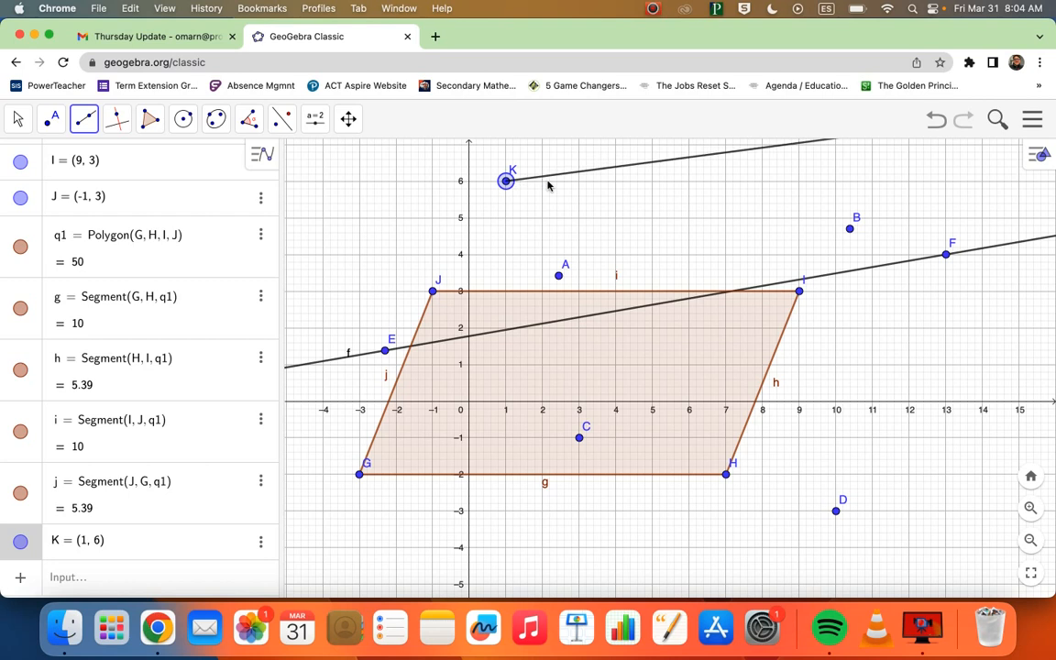
left_click(707, 163)
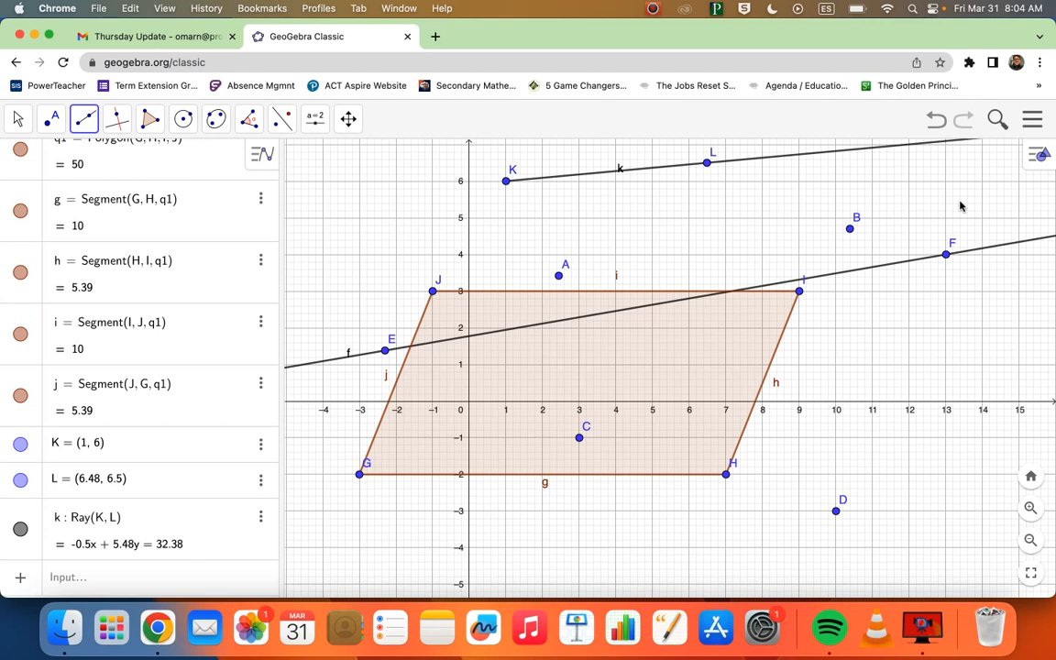
- Export the graph as an image and copy it to the clipboard
left_click(1032, 123)
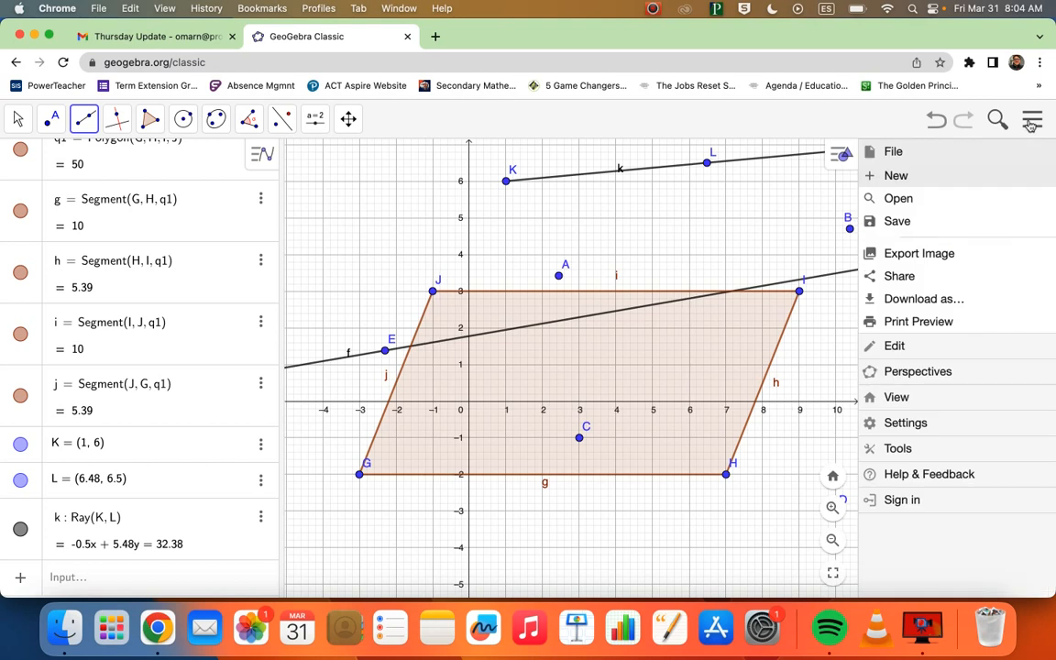
left_click(903, 261)
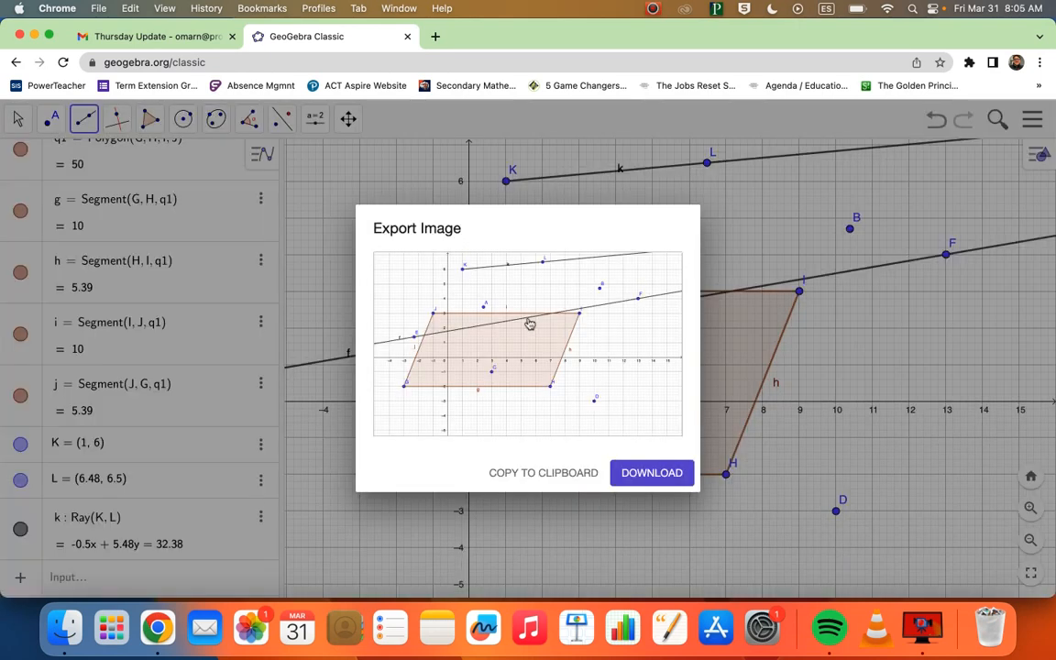
left_click(530, 476)
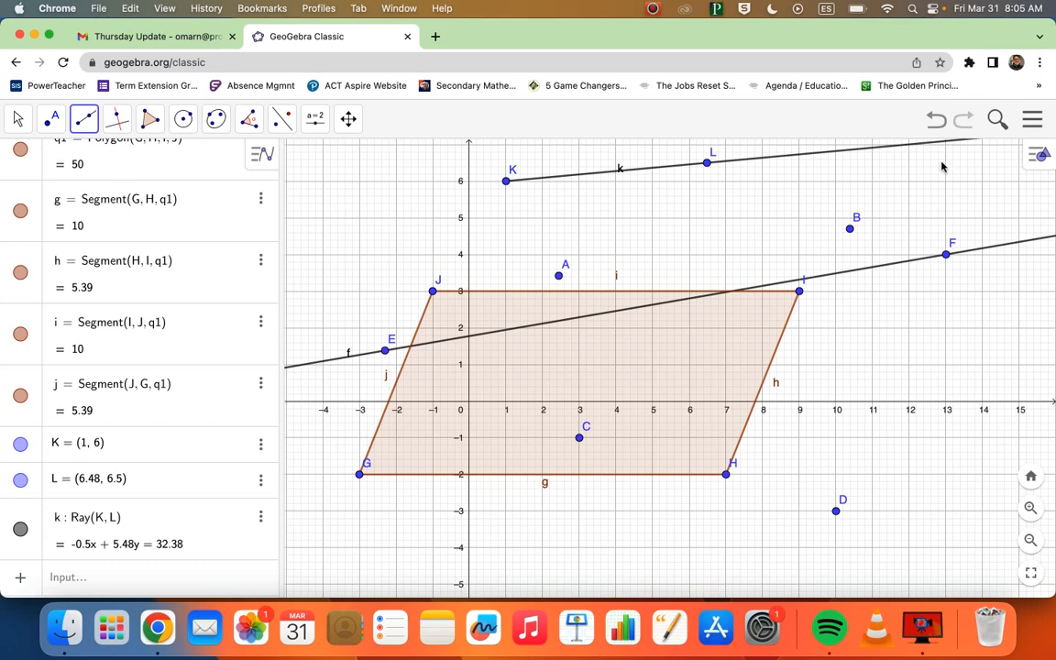
- Export the graph as an image and download the image file
left_click(1033, 120)
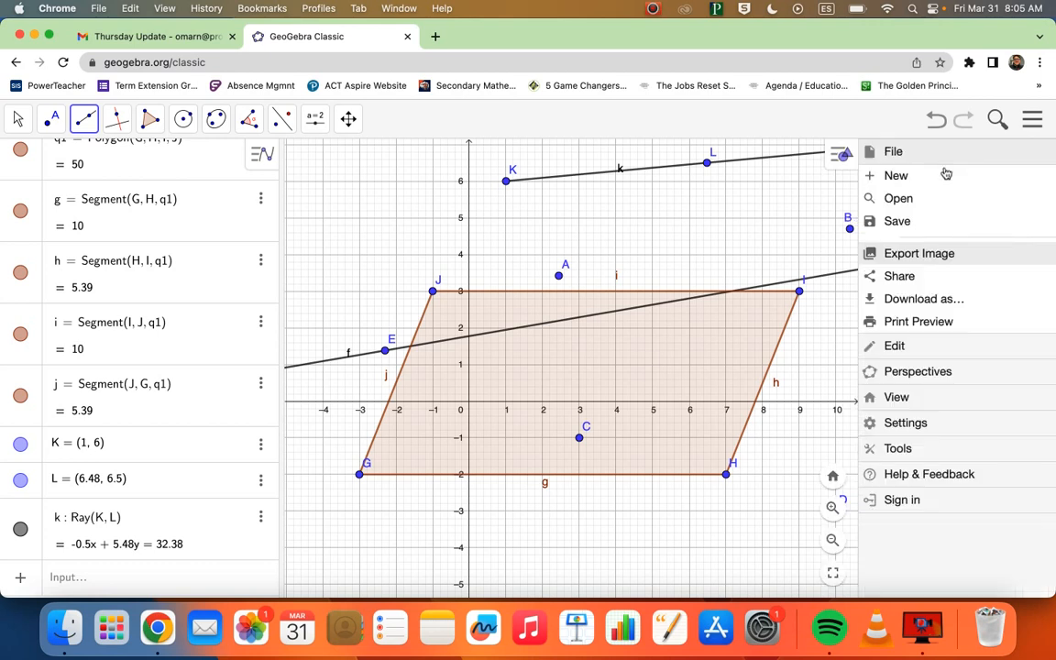
left_click(905, 253)
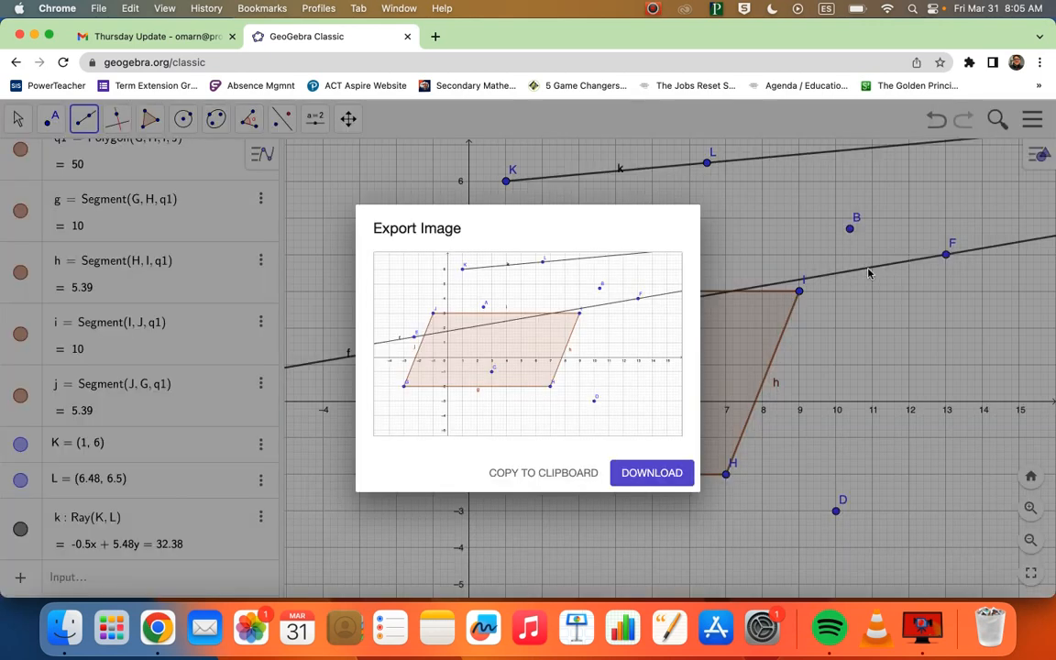
left_click(657, 473)
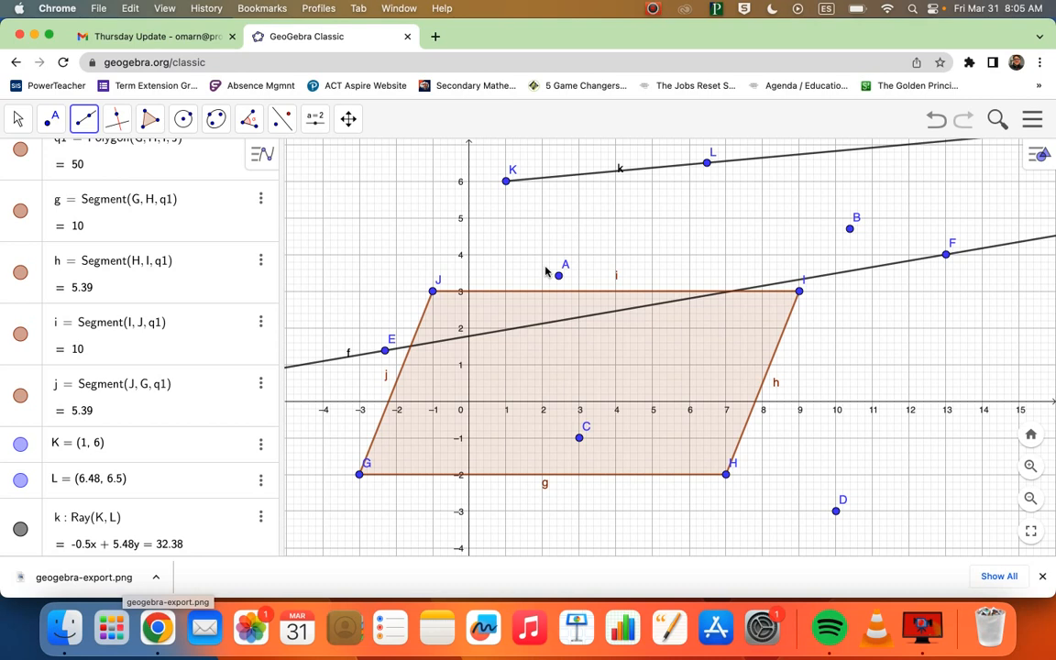
- Add a text label with the author's full name in the empty area beside the ray's starting point, nudge it upwards, and return to the Move tool
left_click(315, 120)
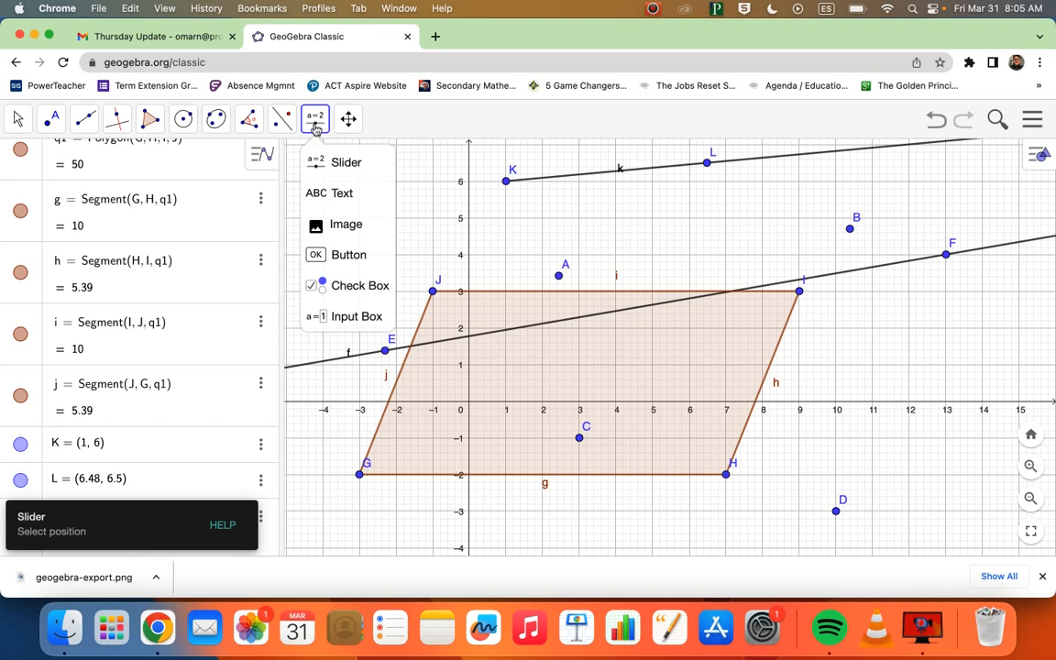
left_click(322, 194)
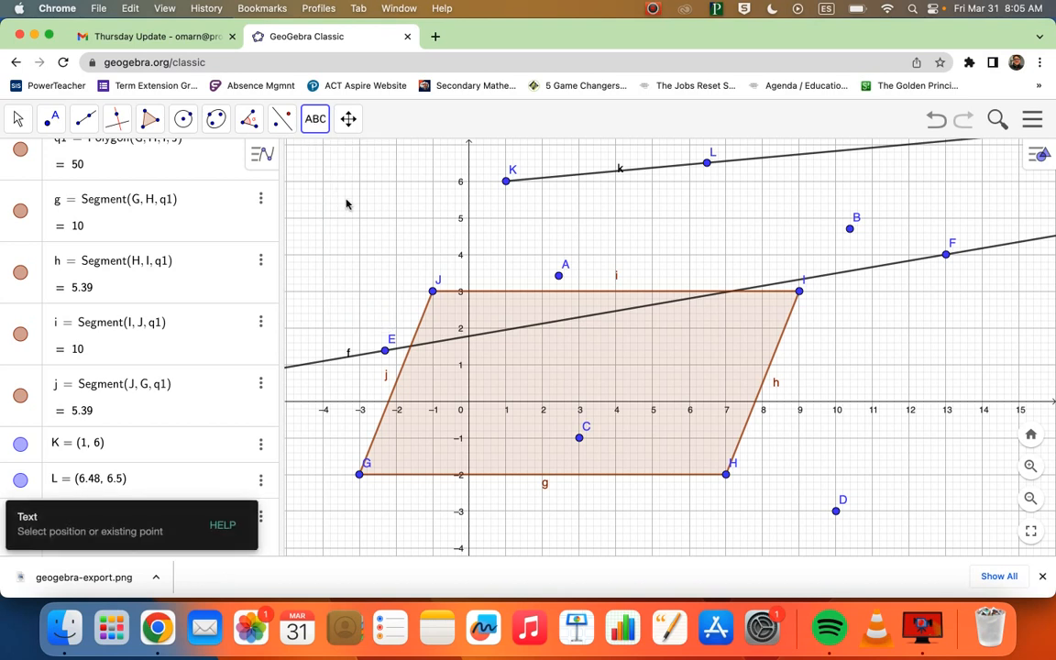
left_click(326, 194)
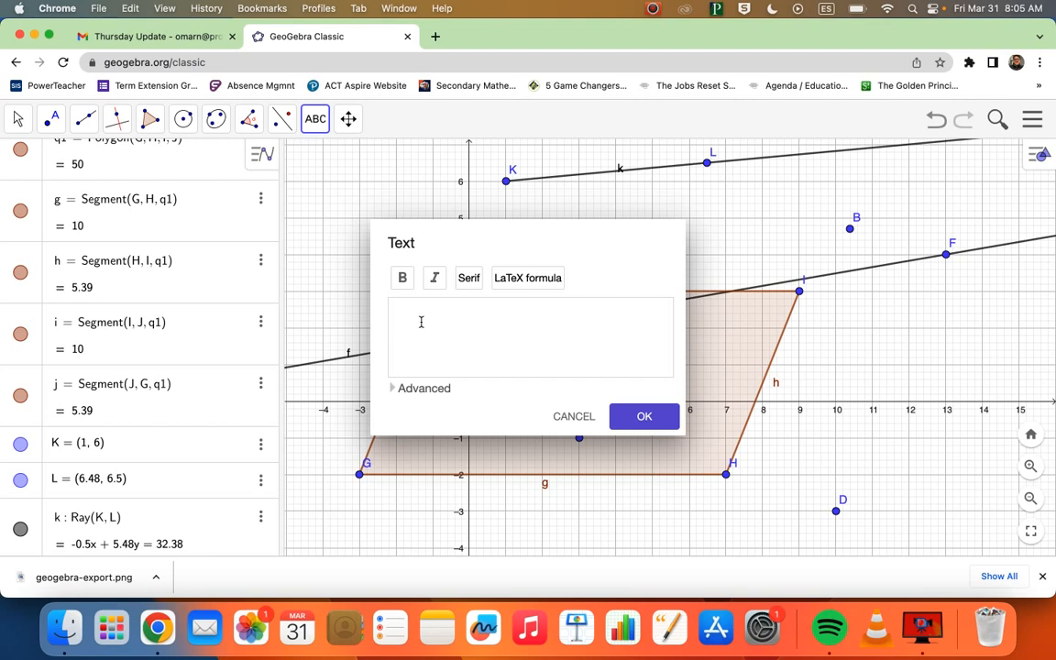
type("Omar Naranjo")
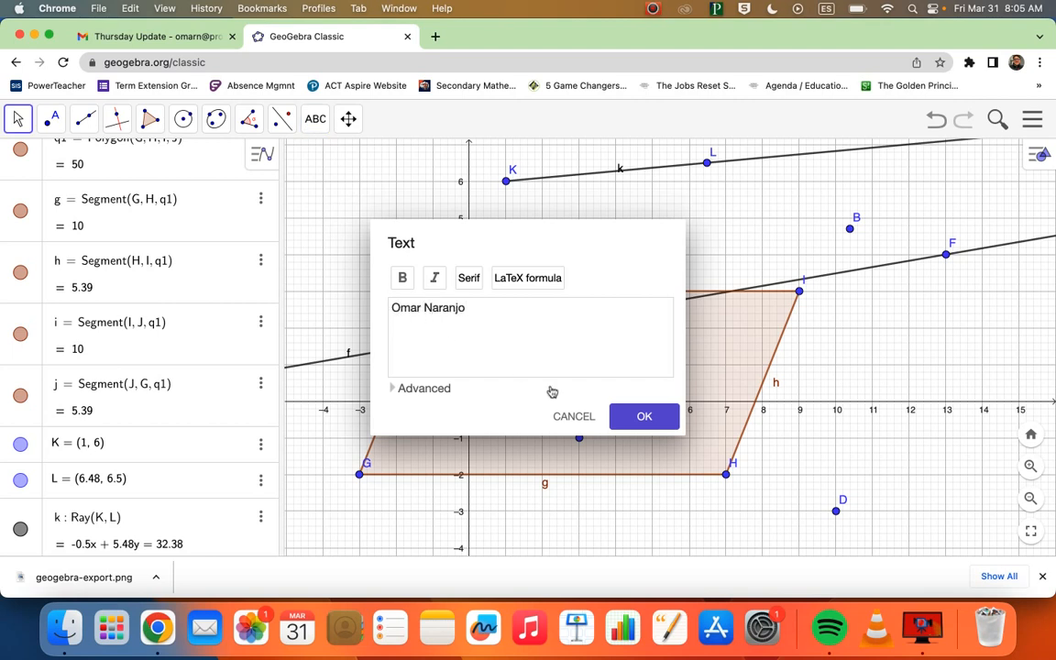
left_click(641, 416)
left_click_drag(349, 189, 342, 166)
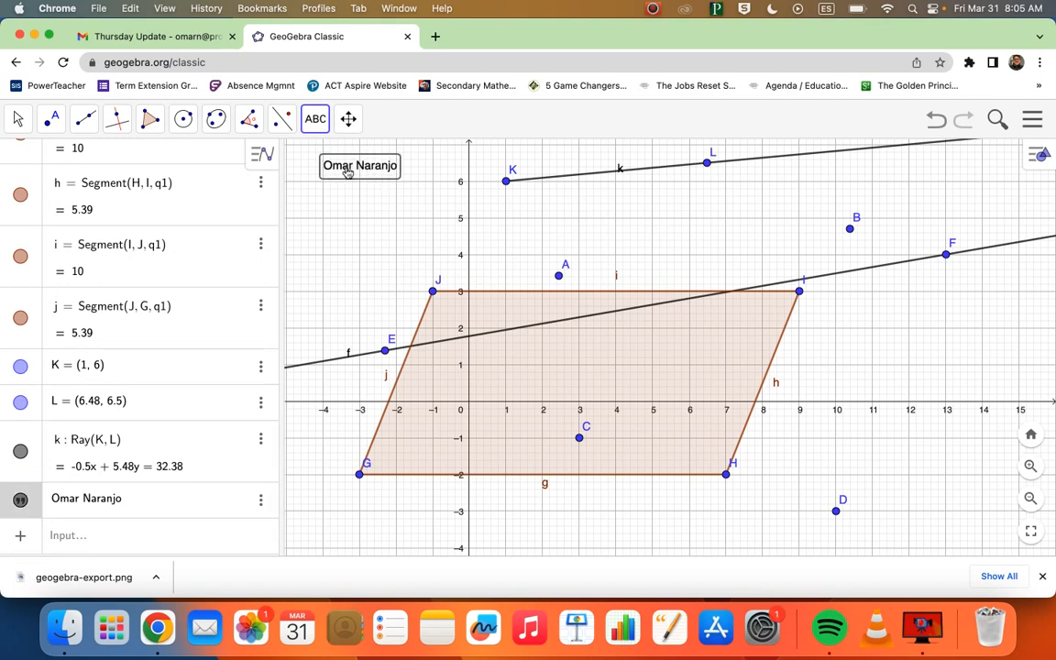
left_click(356, 203)
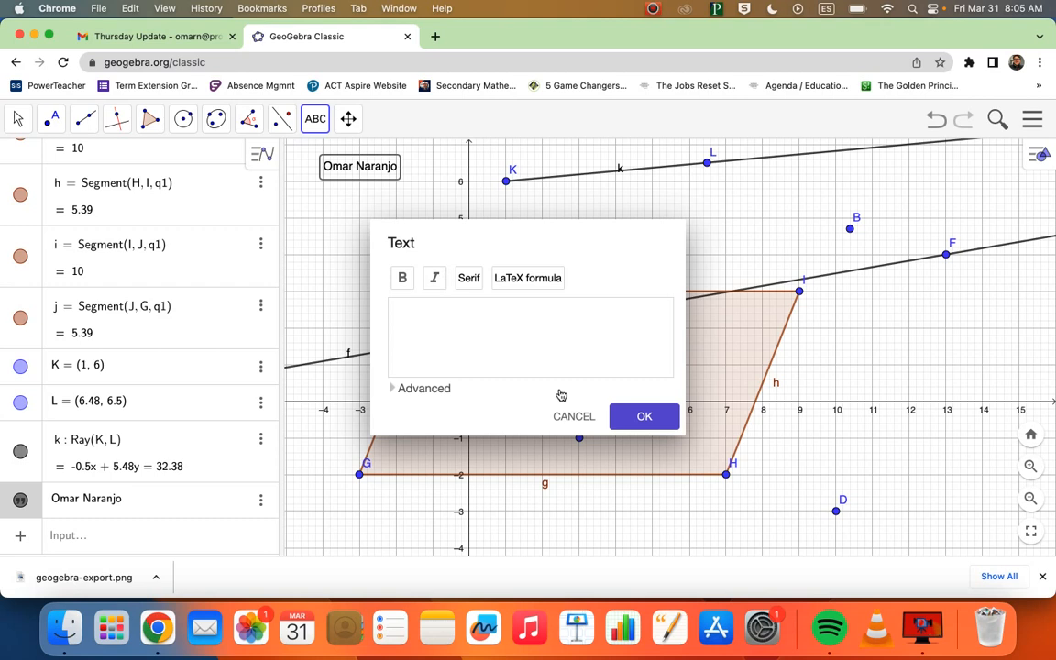
left_click(569, 417)
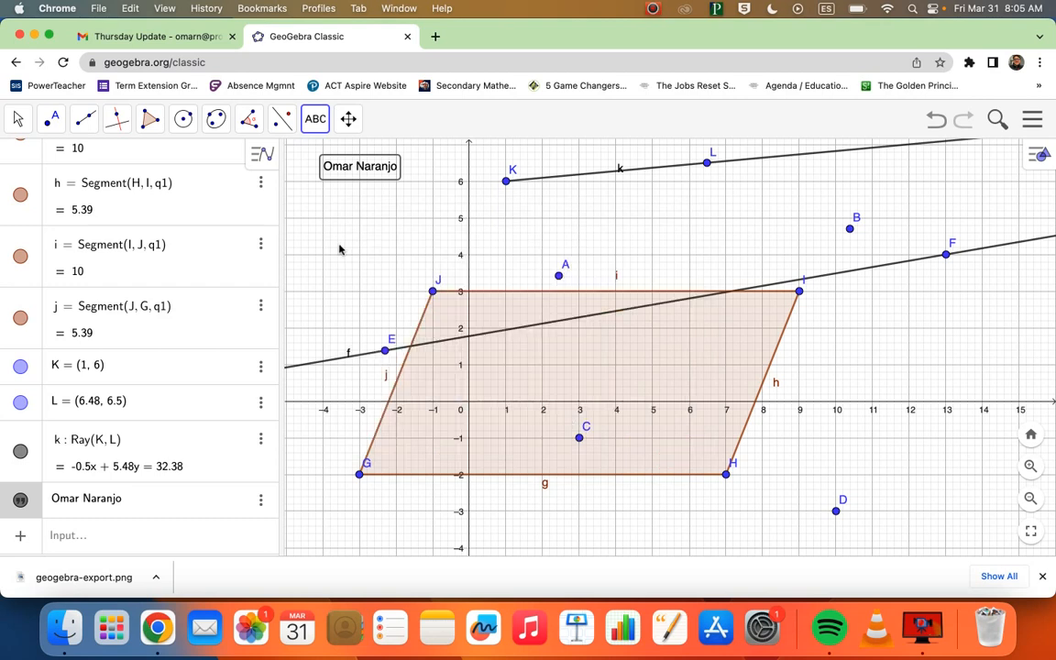
left_click(16, 119)
left_click(30, 164)
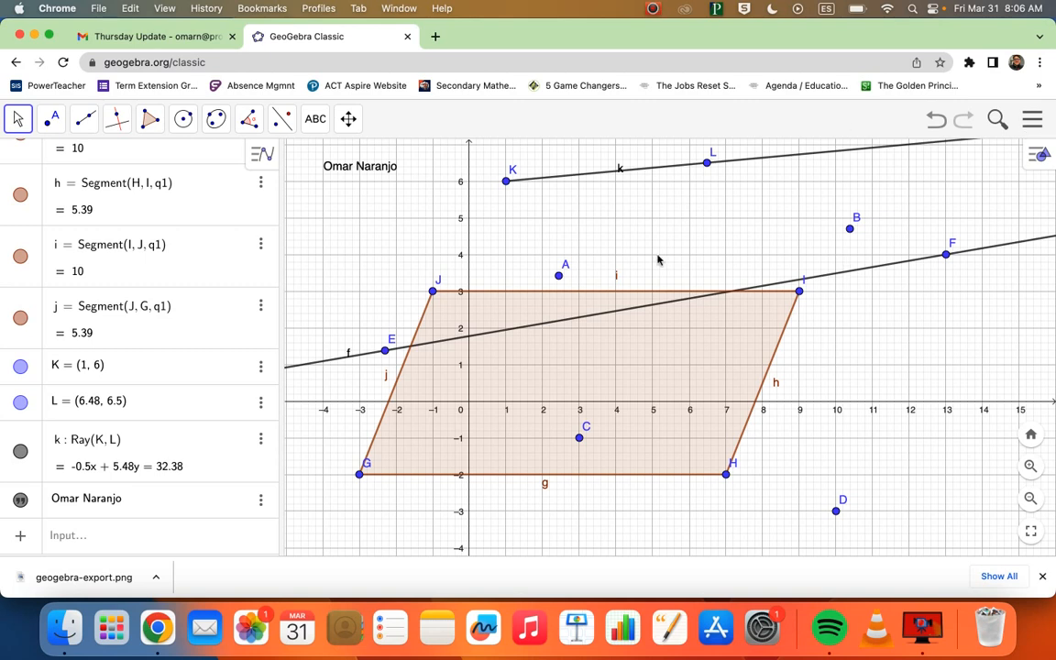
- Preview the image export of the graph with the name label, and close the preview without downloading
left_click(1032, 119)
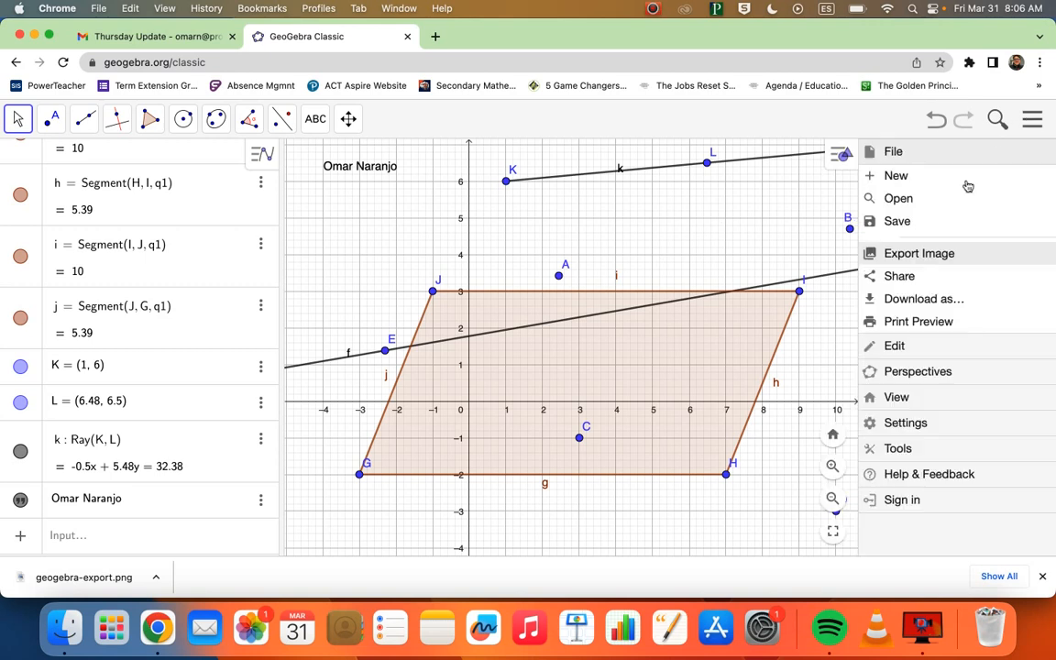
left_click(908, 255)
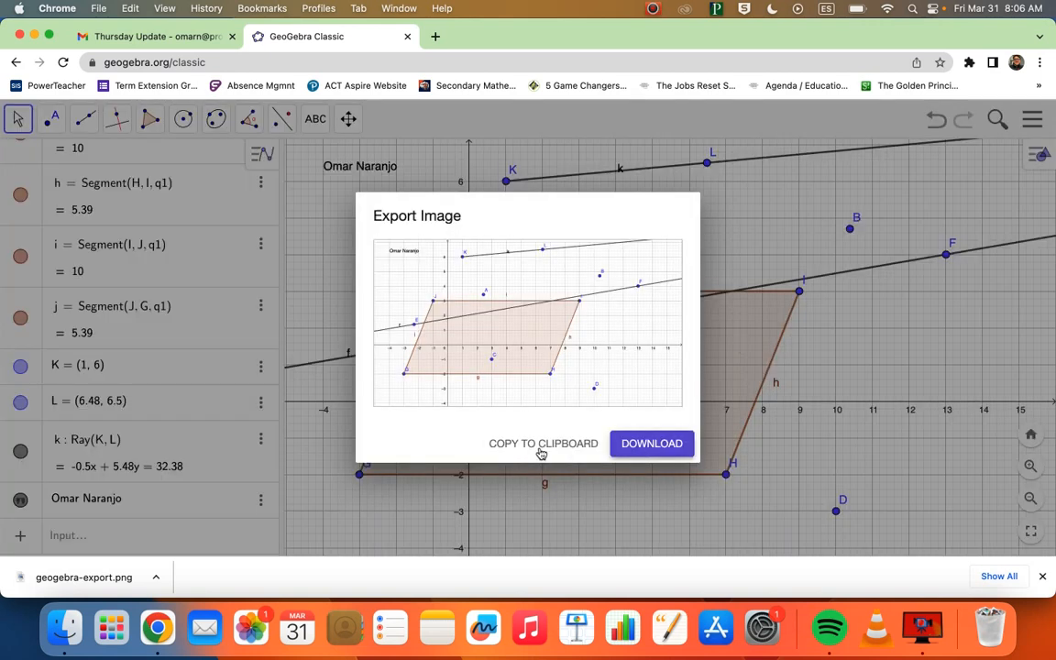
left_click(328, 250)
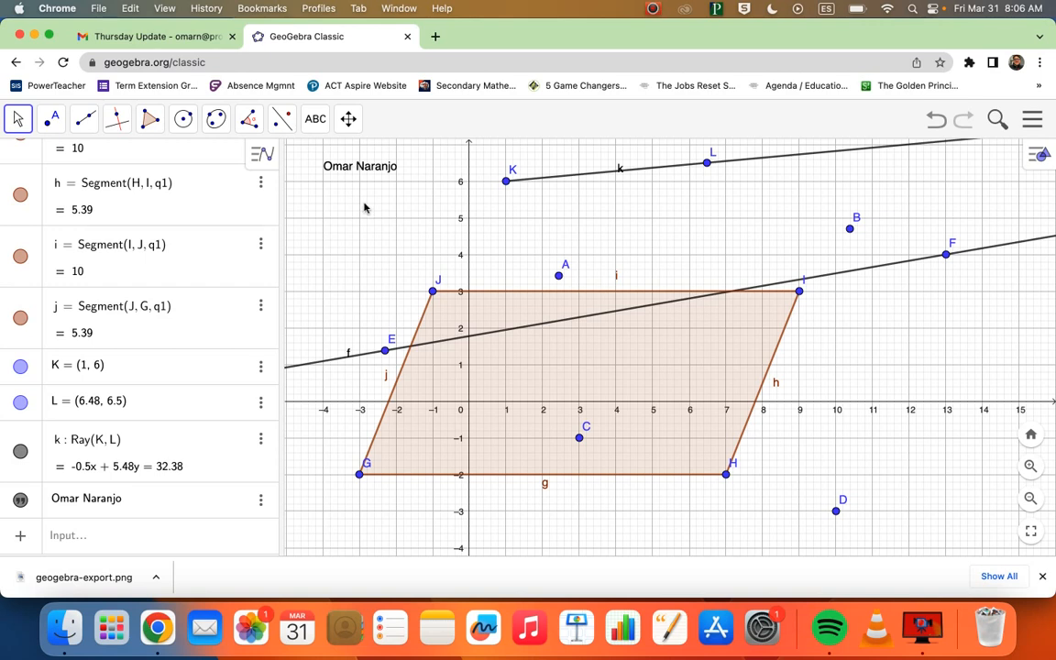
left_click(653, 9)
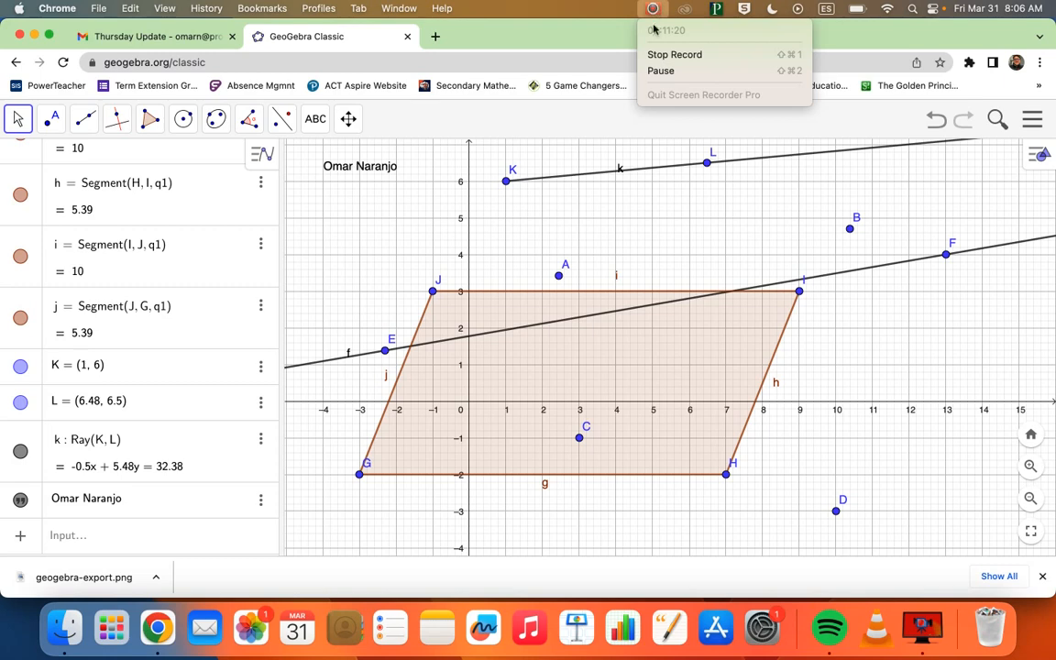